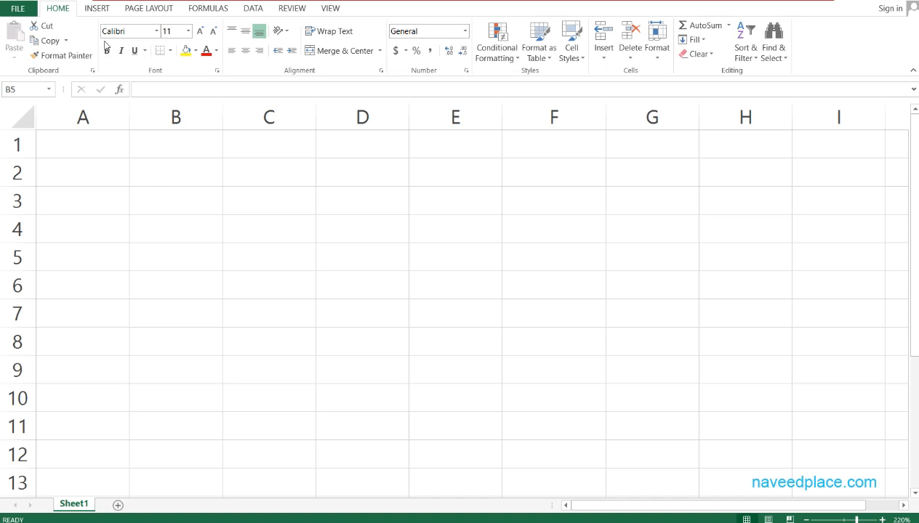
# - Insert WordArt in the solid black style with white outline and shadow, and move it above row 6, centred around columns B to H
pyautogui.hotkey('shift', 'space')
pyautogui.click(97, 8)
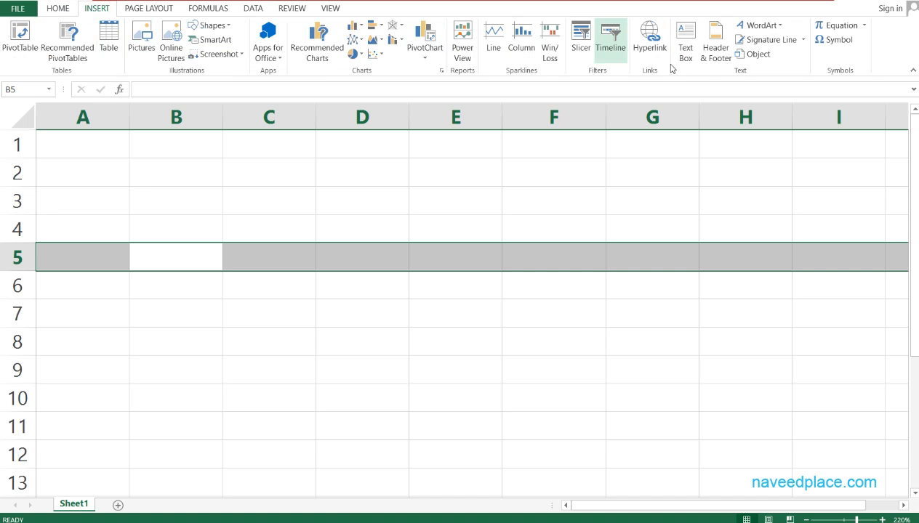
pyautogui.click(760, 26)
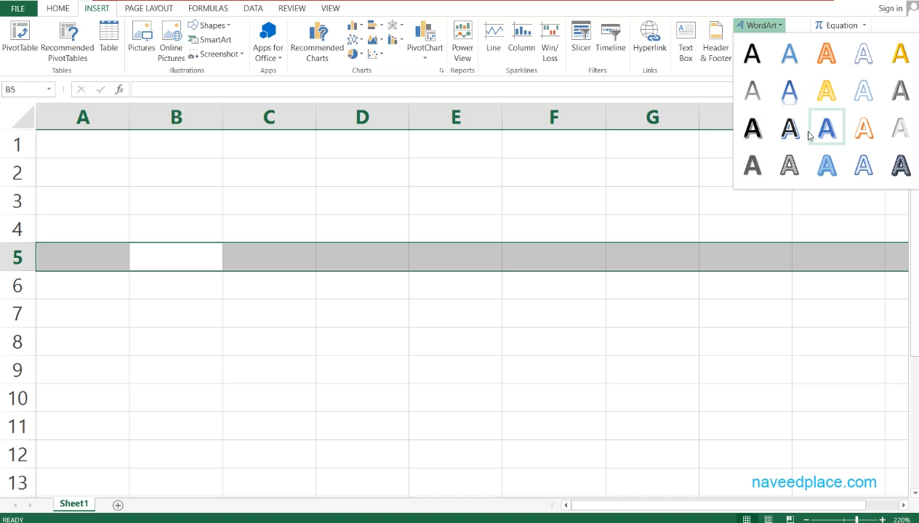
pyautogui.click(754, 130)
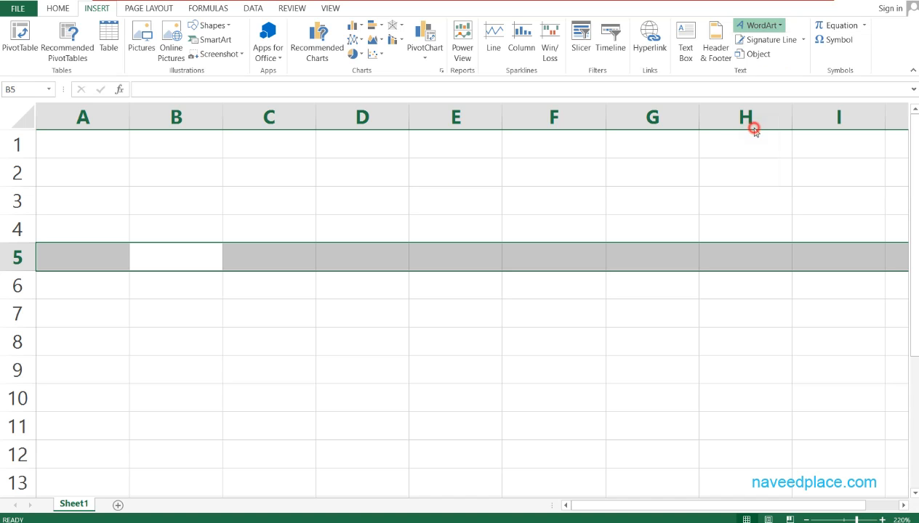
pyautogui.moveTo(523, 255); pyautogui.dragTo(463, 131)
# - Replace the WordArt's placeholder text with "Result Sheet"
pyautogui.moveTo(727, 211); pyautogui.dragTo(120, 211)
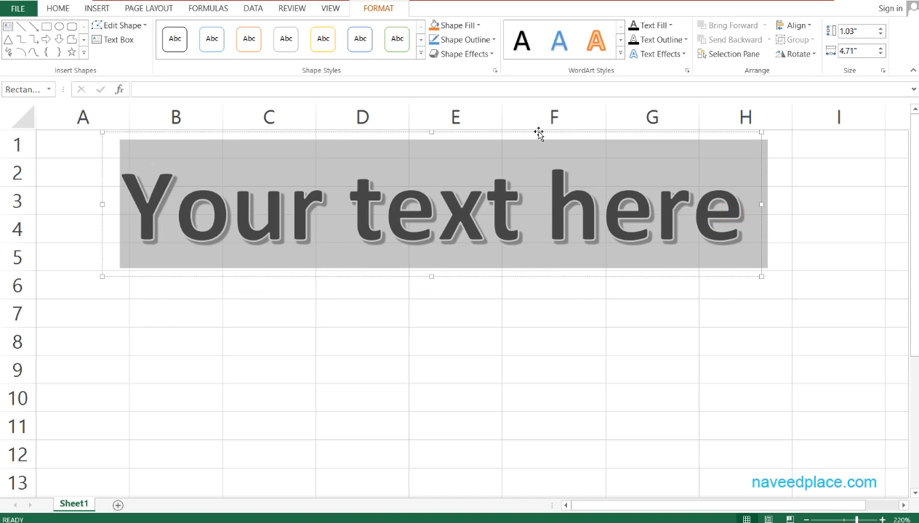
pyautogui.press('Delete')
pyautogui.write('Result')
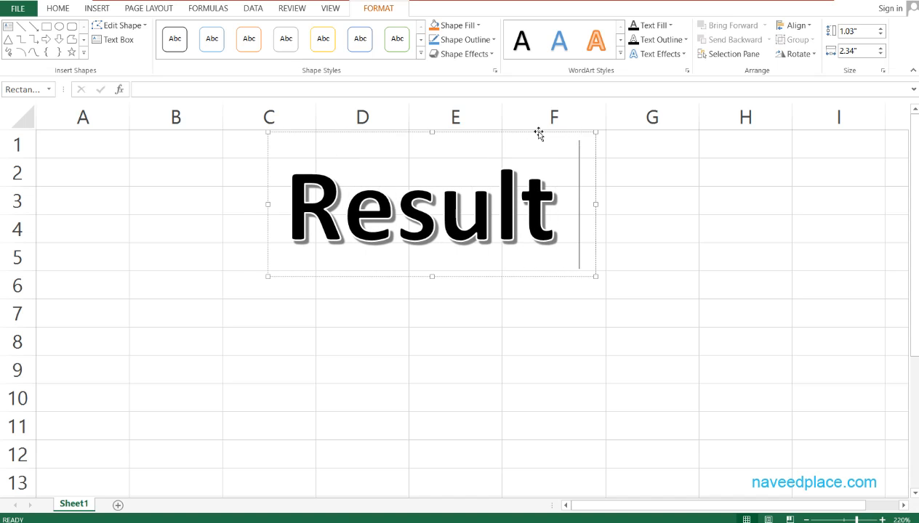
pyautogui.write(' Sheet')
# - Decrease the font size of the whole WordArt title by three increments and deselect it
pyautogui.hotkey('ctrl', 'a')
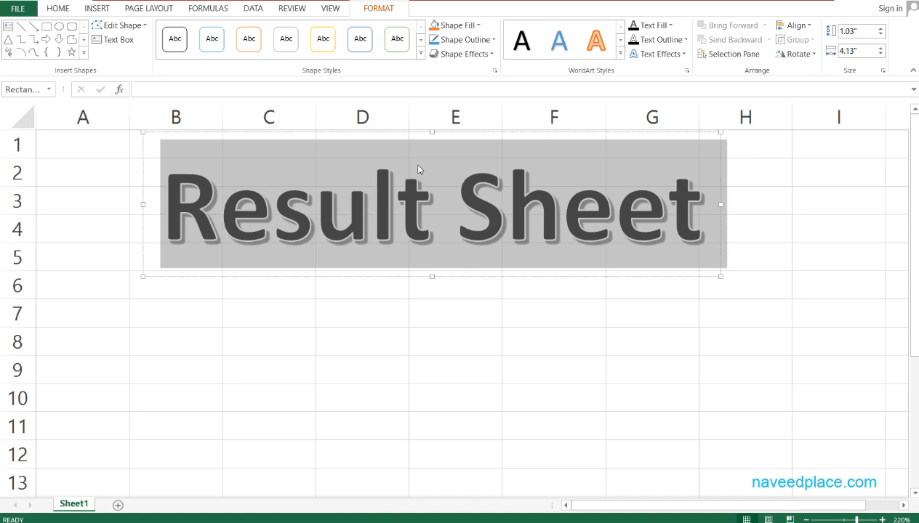
pyautogui.click(55, 7)
pyautogui.click(214, 32)
pyautogui.click(214, 32)
pyautogui.click(213, 33)
pyautogui.click(353, 253)
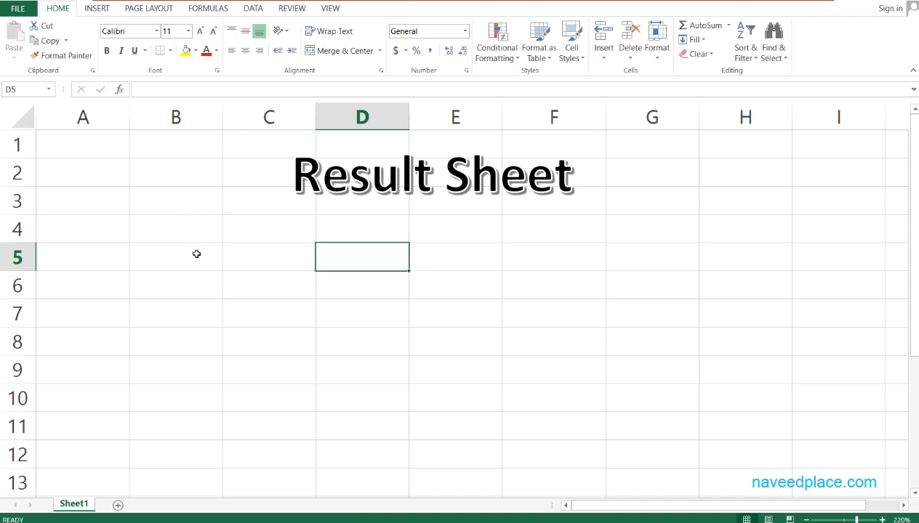
# - Enter the column headers "S.No" in cell A5 and "Names" in cell B5
pyautogui.click(84, 261)
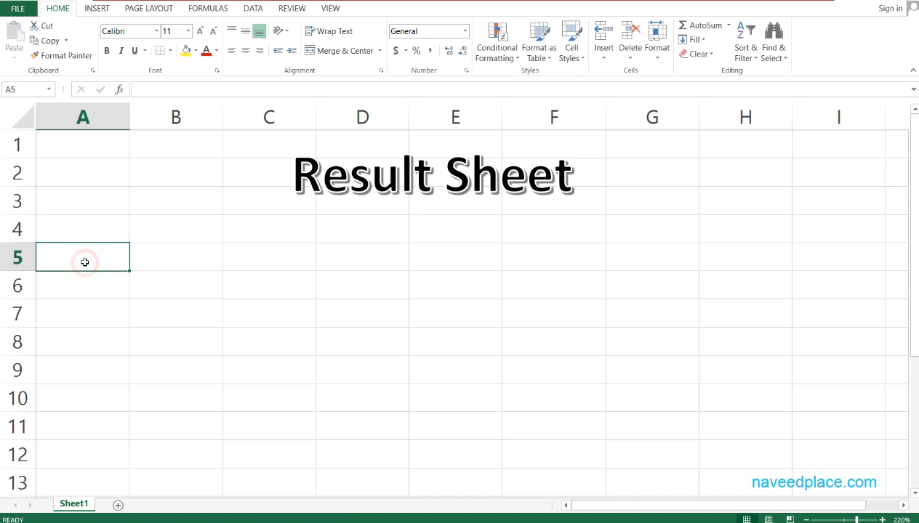
pyautogui.write('S.No')
pyautogui.press('Tab')
pyautogui.write('Names')
pyautogui.press('BackSpace')
pyautogui.press('Tab')
pyautogui.press('Left')
pyautogui.press('Right')
pyautogui.press('Left')
pyautogui.press('F2')
pyautogui.write('s')
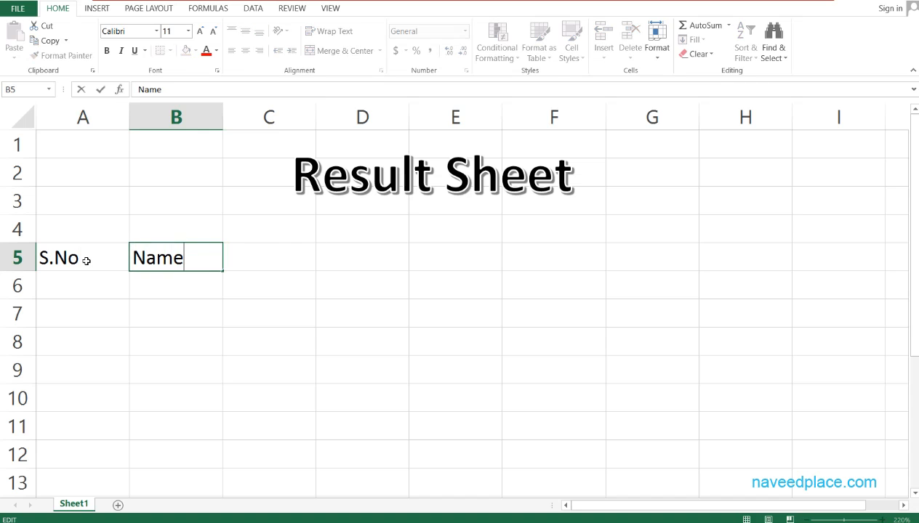
pyautogui.press('Tab')
# - Add the subject headers "Math", "Sci" and "Eng" in cells C5 to E5
pyautogui.write('Math')
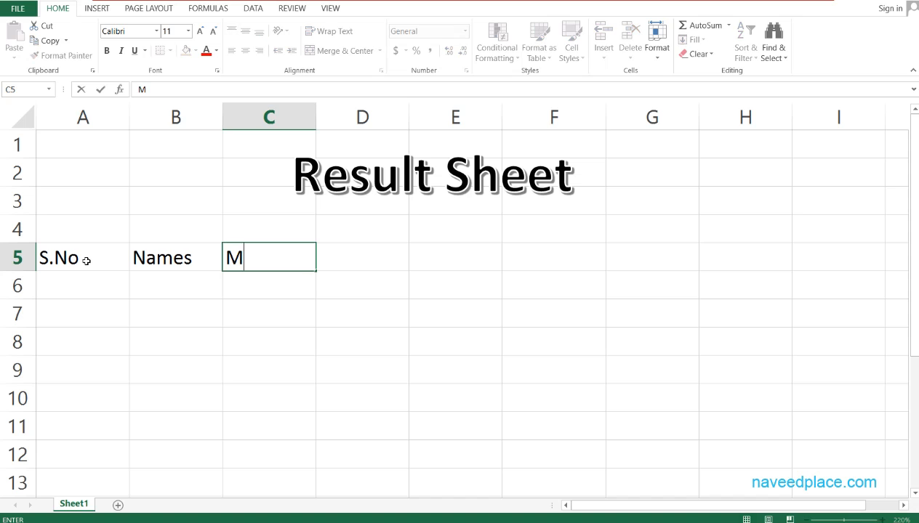
pyautogui.press('Tab')
pyautogui.write('Sc')
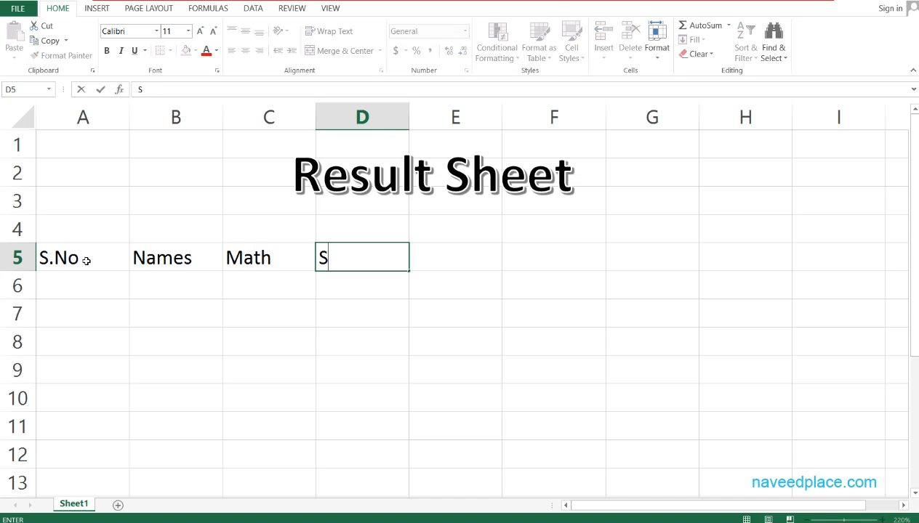
pyautogui.press('Tab')
pyautogui.write('Eng')
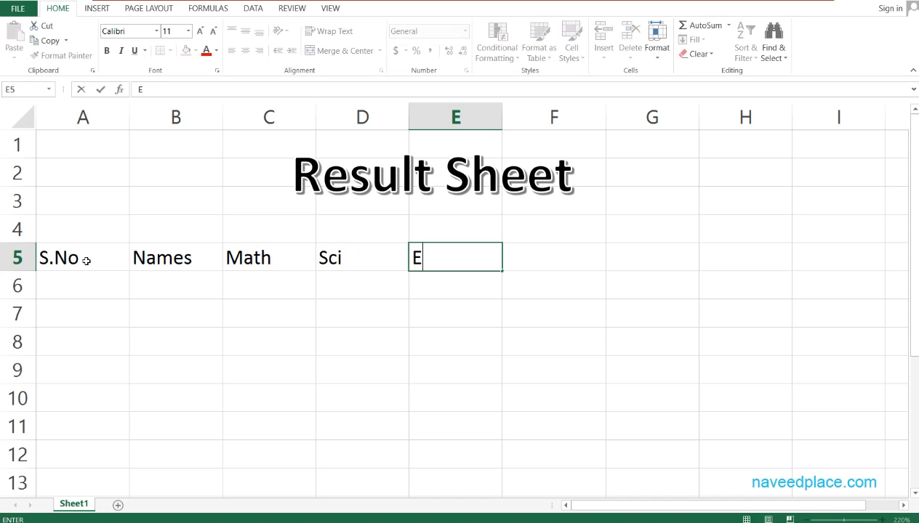
pyautogui.press('Tab')
# - Enter the header "T.Marks" in cell F5 for the total marks
pyautogui.press('Left')
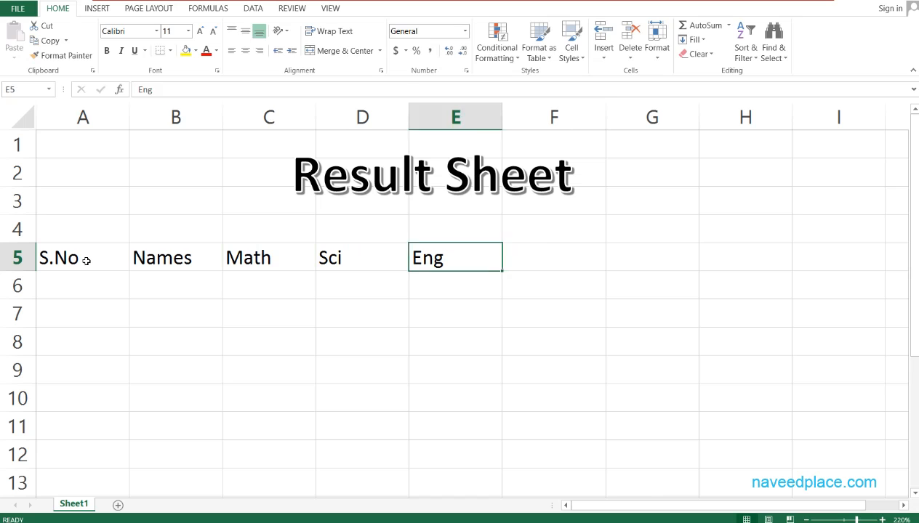
pyautogui.press('Left')
pyautogui.press('Left')
pyautogui.press('Right')
pyautogui.press('Right')
pyautogui.press('Right')
pyautogui.press('Left')
pyautogui.press('Right')
pyautogui.write('T.Marks')
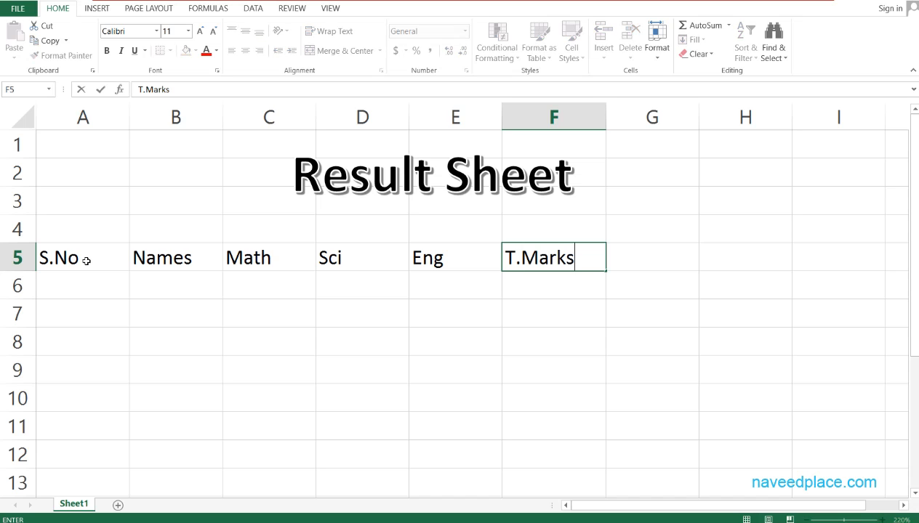
pyautogui.press('Tab')
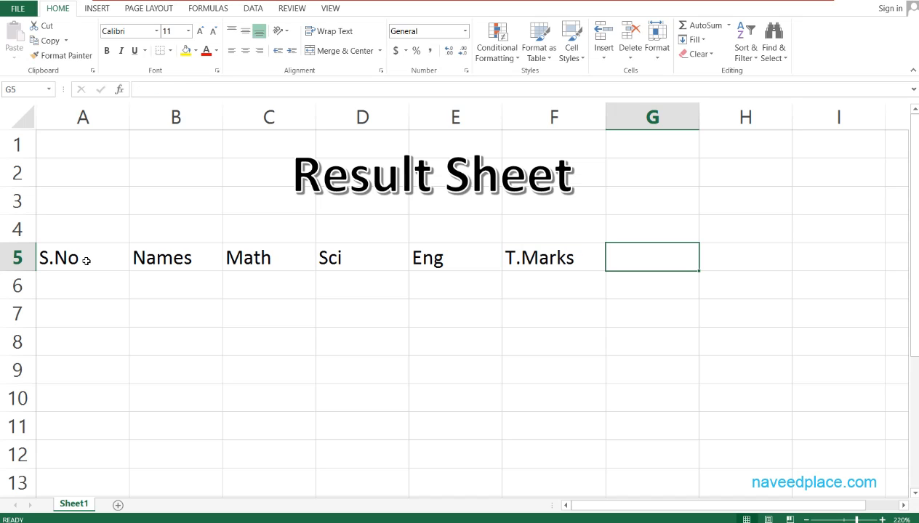
pyautogui.press('Left')
pyautogui.press('Left')
pyautogui.press('Left')
pyautogui.press('Left')
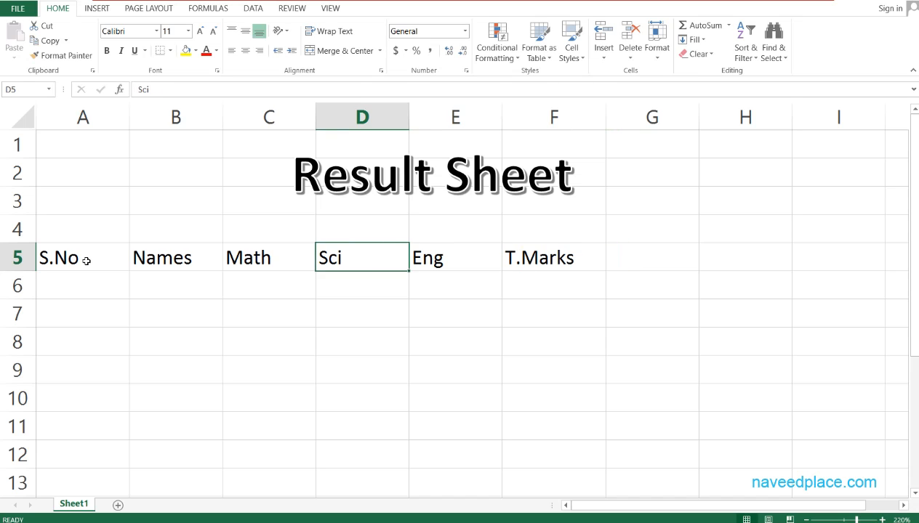
pyautogui.press('Right')
pyautogui.press('Right')
pyautogui.press('Right')
pyautogui.press('Right')
# - Enter the header "O.Marks" in cell G5 for the obtained marks
pyautogui.write('P.')
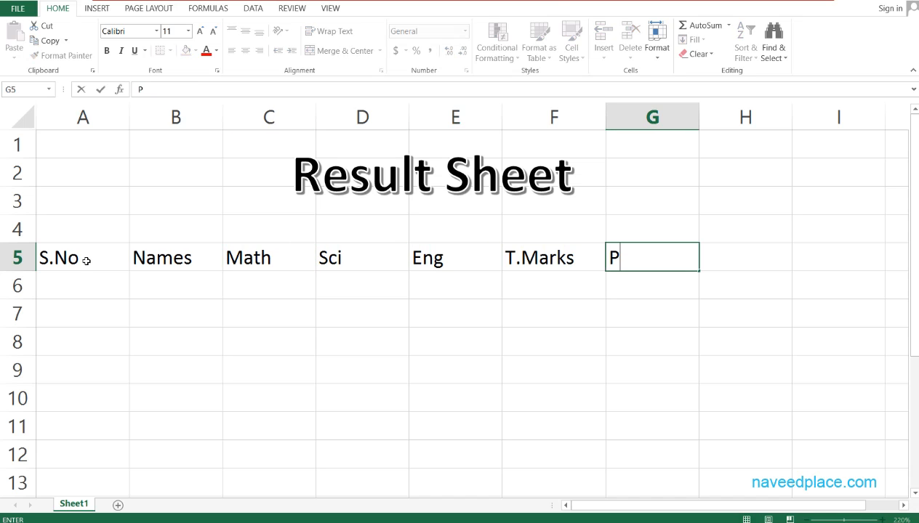
pyautogui.press('BackSpace')
pyautogui.write('o.Makr')
pyautogui.press('BackSpace')
pyautogui.press('BackSpace')
pyautogui.press('BackSpace')
pyautogui.press('BackSpace')
pyautogui.press('BackSpace')
pyautogui.press('BackSpace')
pyautogui.write('O.m')
pyautogui.press('BackSpace')
pyautogui.write('Marks')
pyautogui.press('Tab')
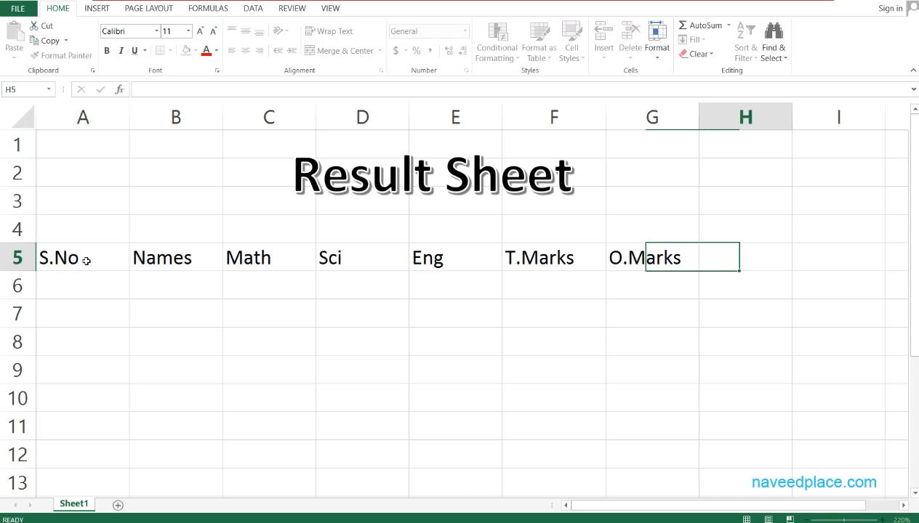
# - Complete the header row with "Per", "Grade" and "Rank" in cells H5 to J5
pyautogui.write('Per')
pyautogui.press('Tab')
pyautogui.write('Fe')
pyautogui.press('BackSpace')
pyautogui.press('BackSpace')
pyautogui.write('Grade')
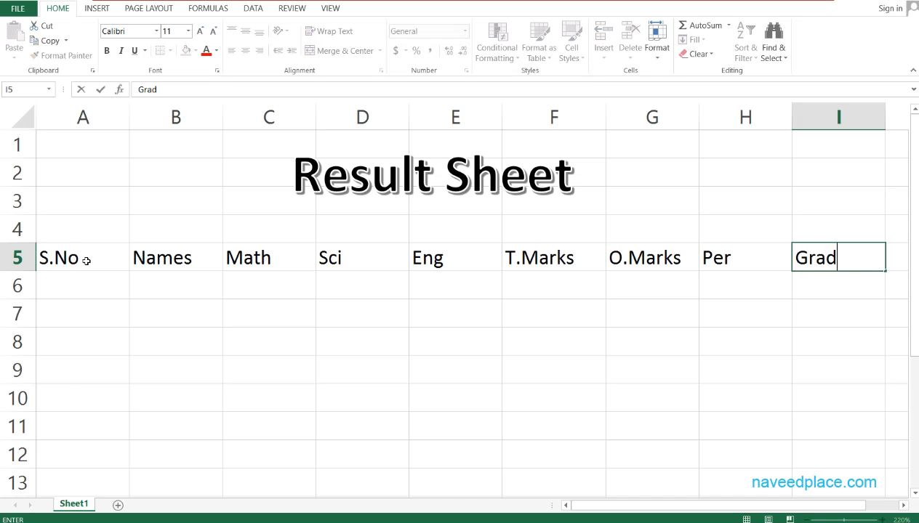
pyautogui.press('Tab')
pyautogui.write('Rank')
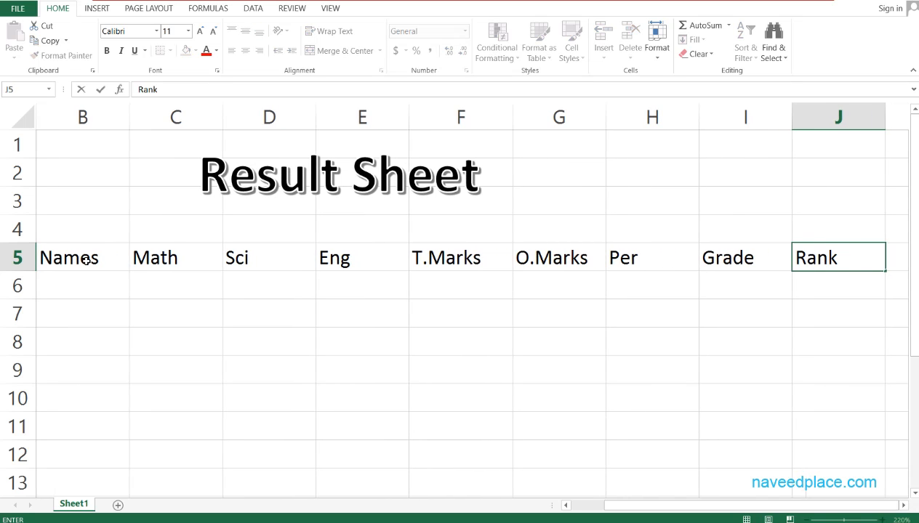
pyautogui.press('Return')
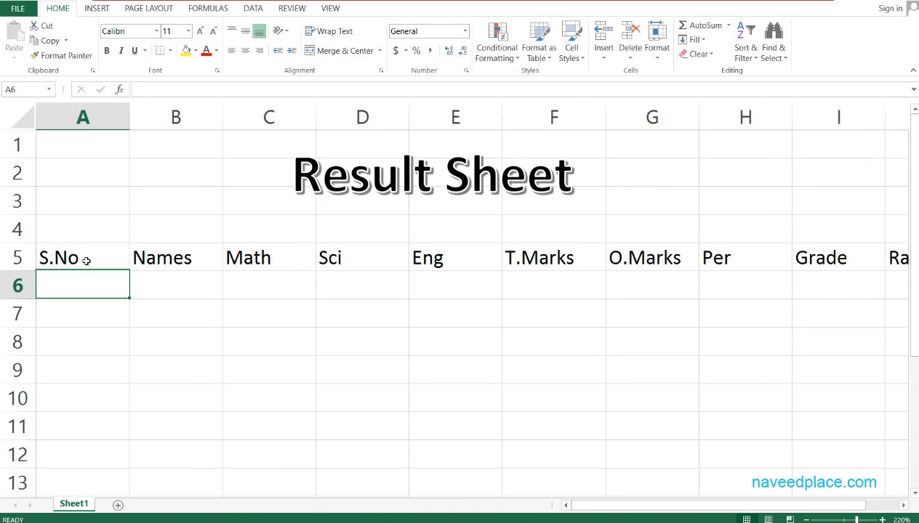
# - Enter serial number 1 in cell A6 and the student's name in cell B6
pyautogui.write('1')
pyautogui.press('Return')
pyautogui.press('Tab')
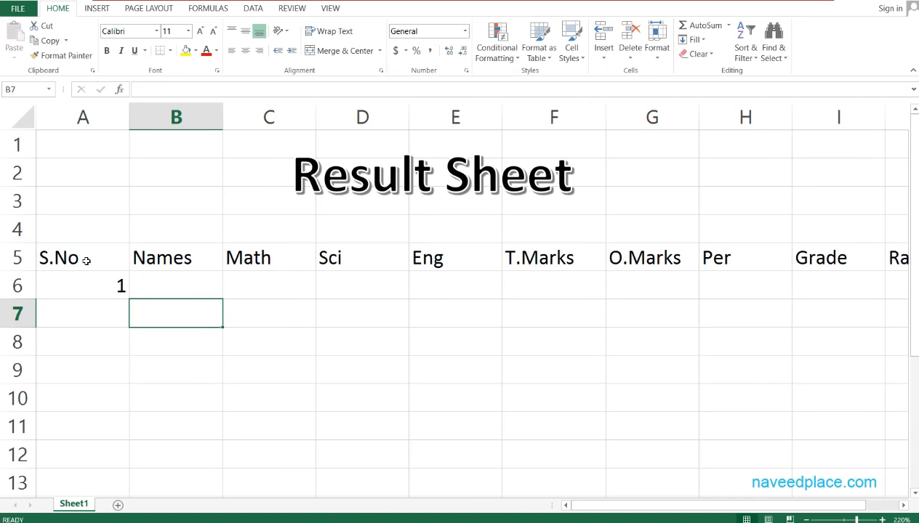
pyautogui.press('Up')
pyautogui.write('n')
pyautogui.press('BackSpace')
pyautogui.write('Naveed')
pyautogui.press('Tab')
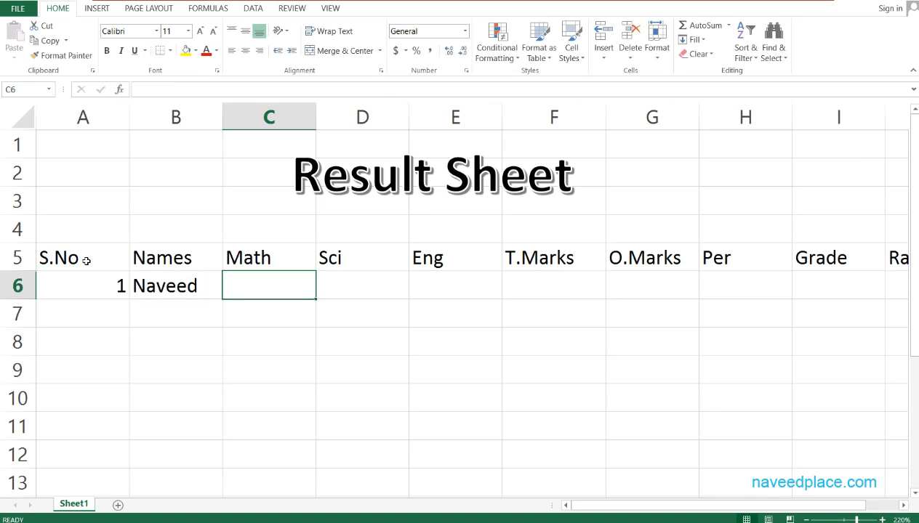
# - Enter 100 as the first student's Math mark in cell C6
pyautogui.write('1')
pyautogui.press('BackSpace')
pyautogui.write('00')
pyautogui.press('BackSpace')
pyautogui.press('BackSpace')
pyautogui.write('100')
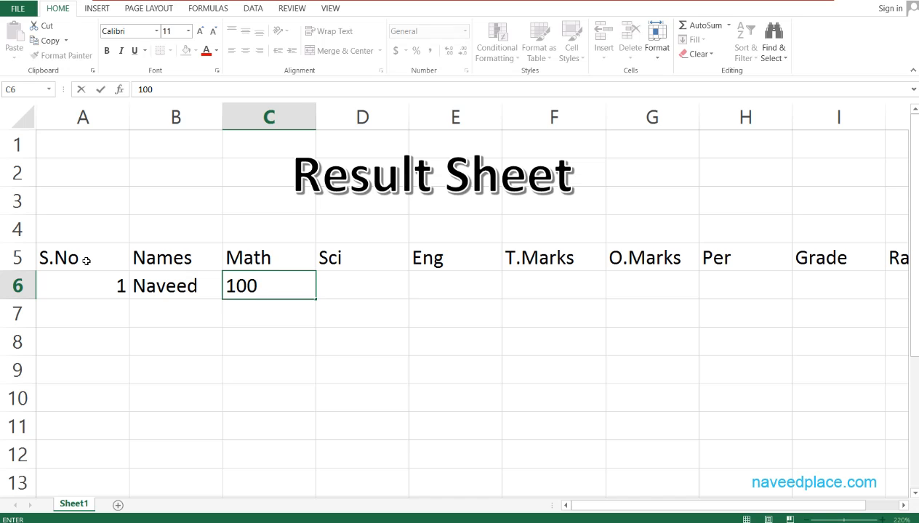
pyautogui.press('Tab')
# - Enter 98 as the first student's Sci mark in cell D6
pyautogui.write('1')
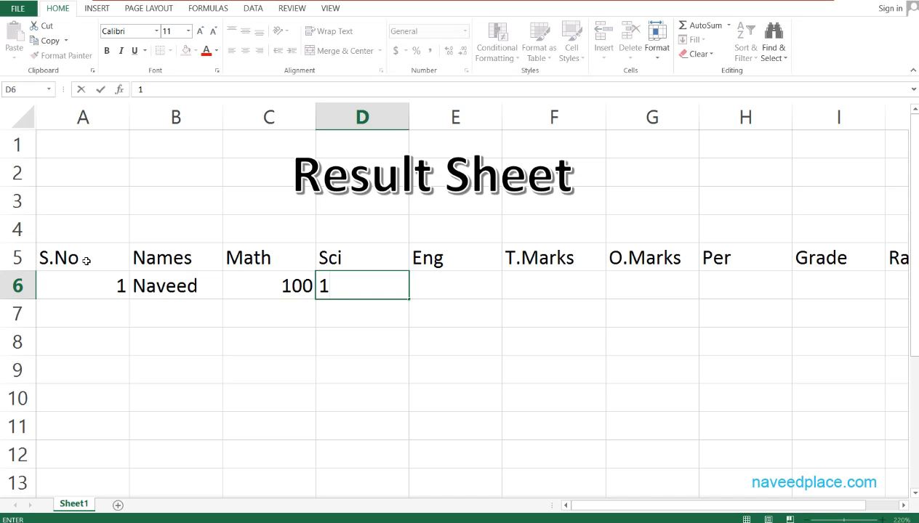
pyautogui.press('BackSpace')
pyautogui.write('98')
pyautogui.press('Return')
pyautogui.press('Return')
pyautogui.press('Up')
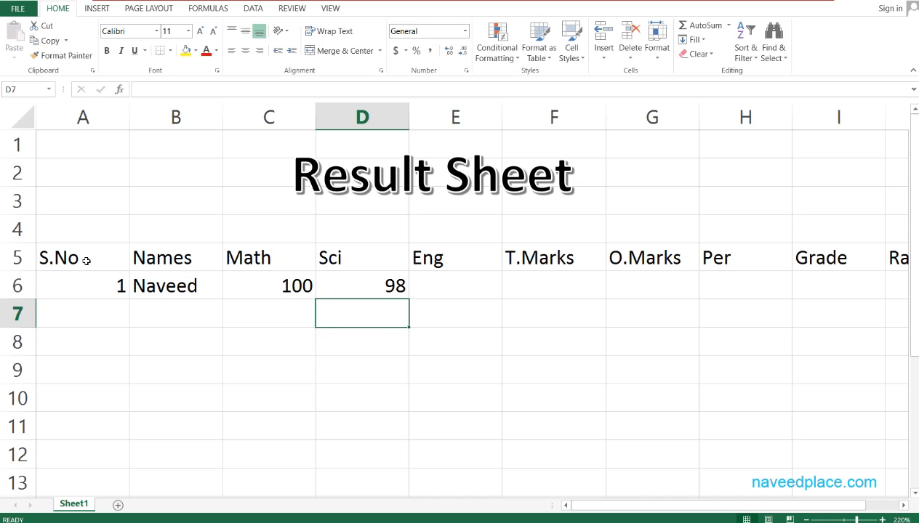
# - Enter 95 as the first student's Eng mark in cell E6
pyautogui.press('Right')
pyautogui.press('Up')
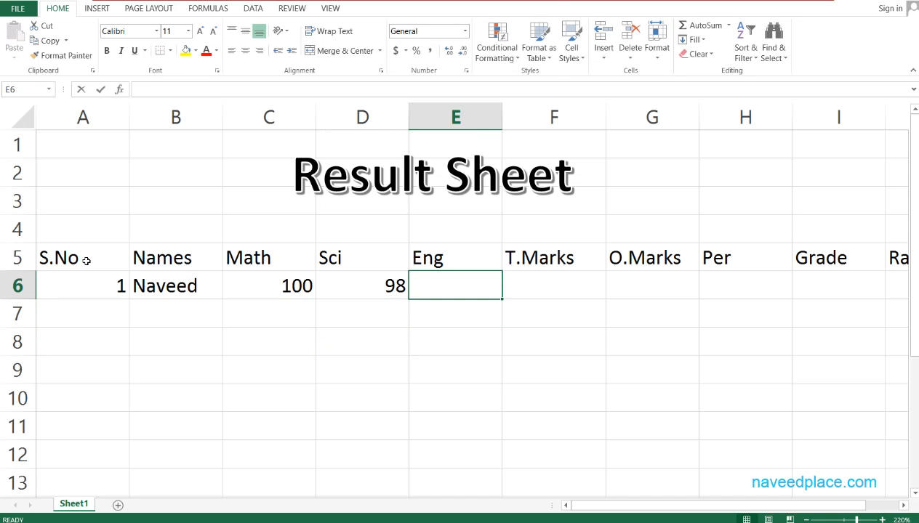
pyautogui.write('95')
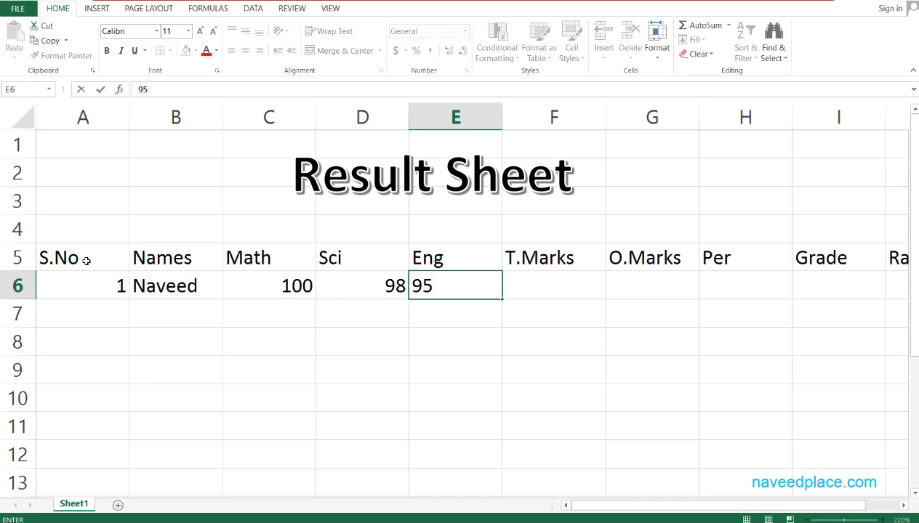
pyautogui.press('Return')
# - Enter 300 as the first student's total marks in cell F6 under T.Marks
pyautogui.press('Right')
pyautogui.press('Up')
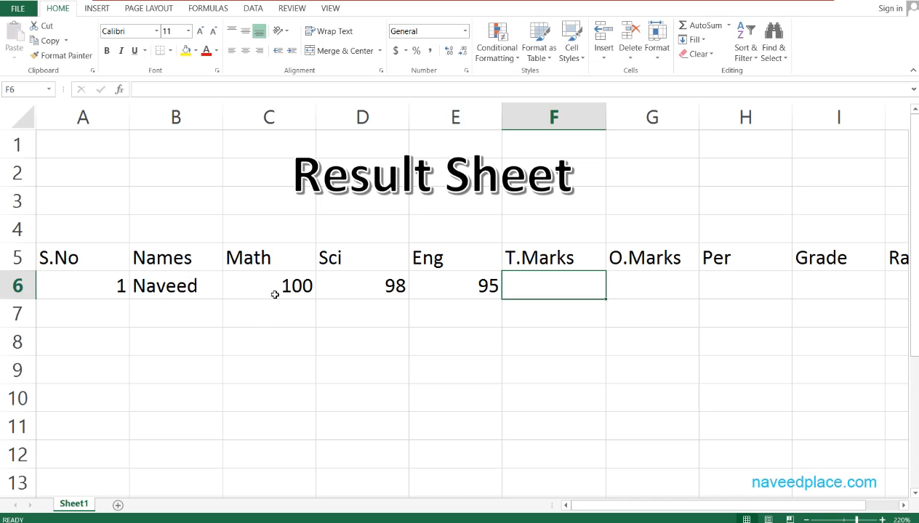
pyautogui.click(274, 266)
pyautogui.click(324, 266)
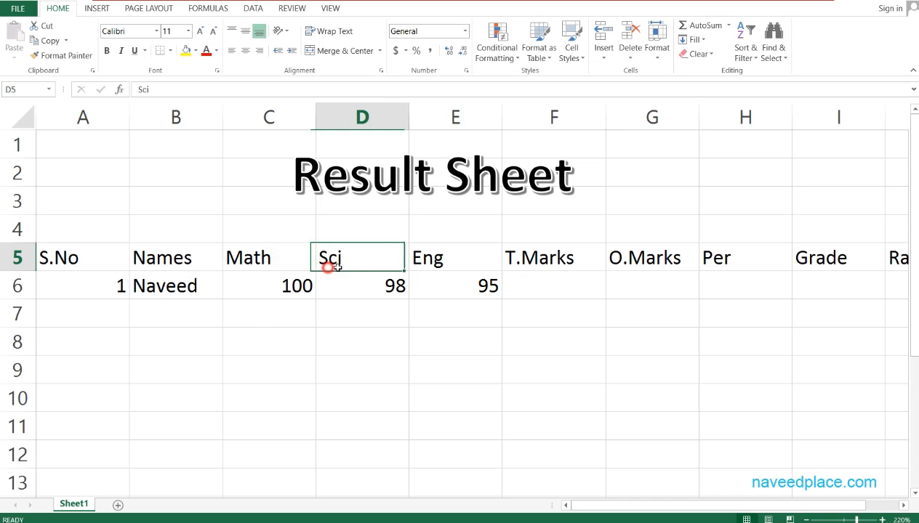
pyautogui.click(422, 266)
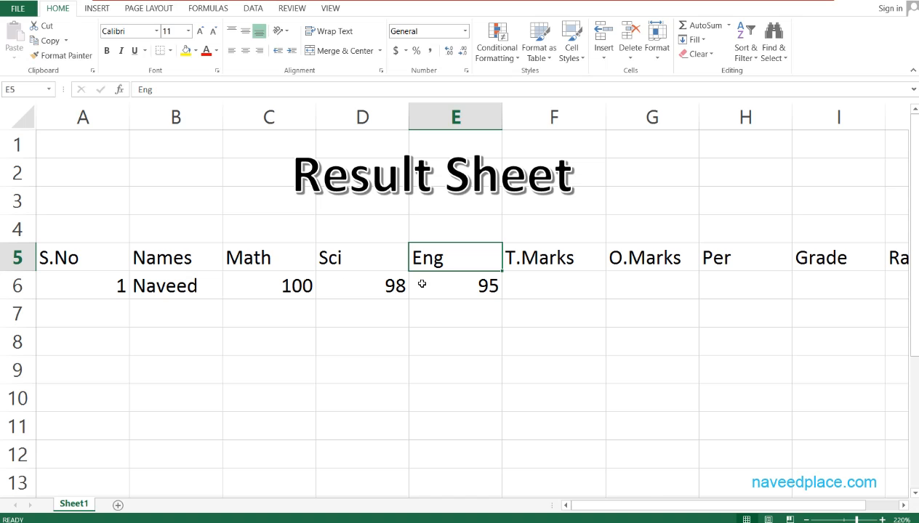
pyautogui.click(536, 292)
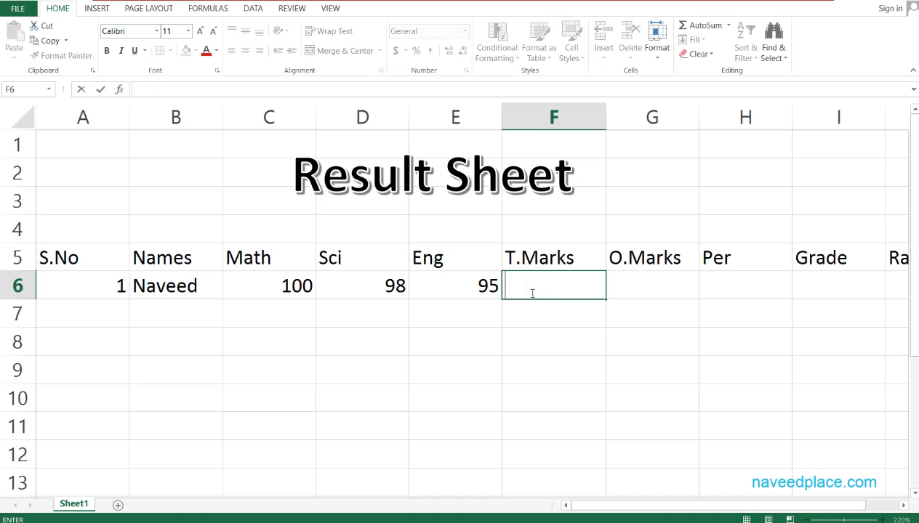
pyautogui.write('300')
pyautogui.press('Return')
# - Calculate the first student's obtained marks in cell G6 with a SUM formula over the subject marks C6:E6
pyautogui.click(260, 289)
pyautogui.click(389, 288)
pyautogui.click(452, 286)
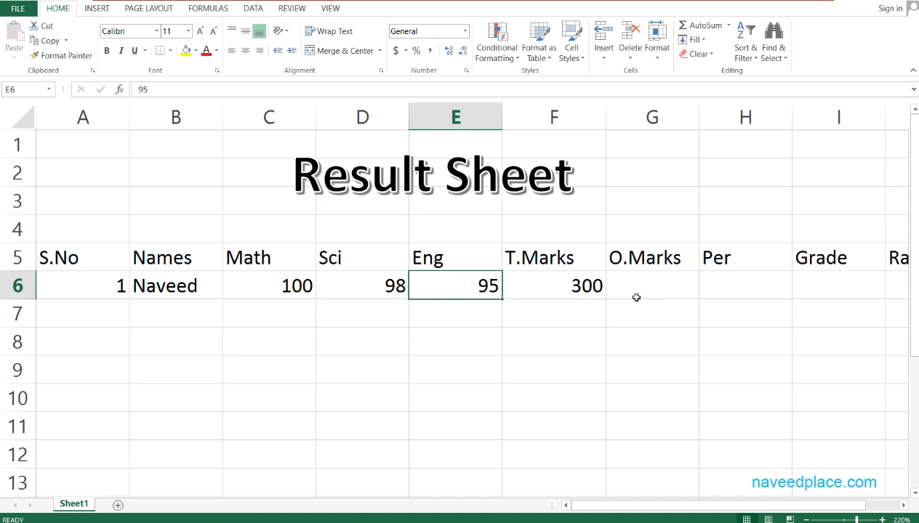
pyautogui.click(630, 294)
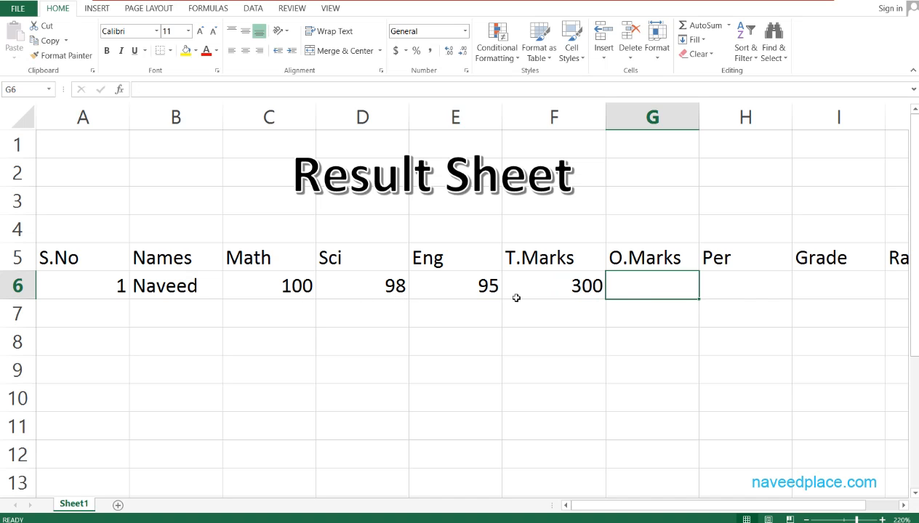
pyautogui.write('=s')
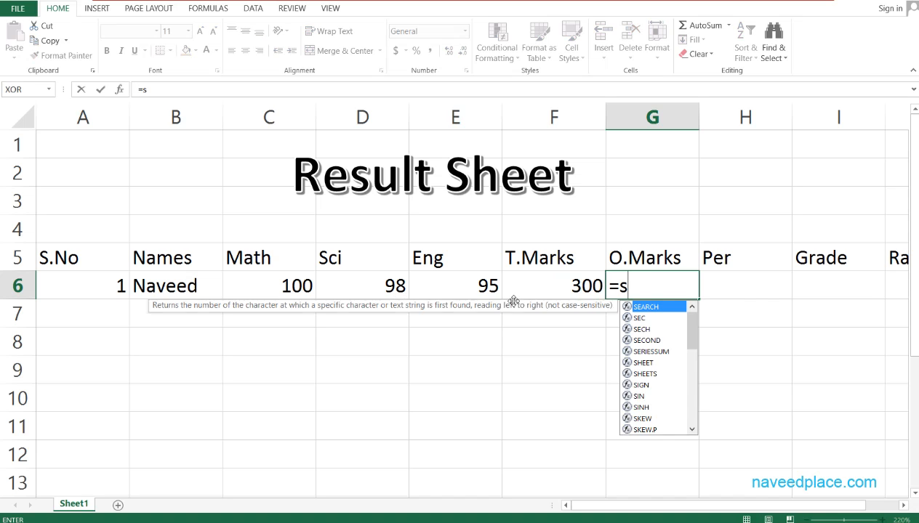
pyautogui.write('um(')
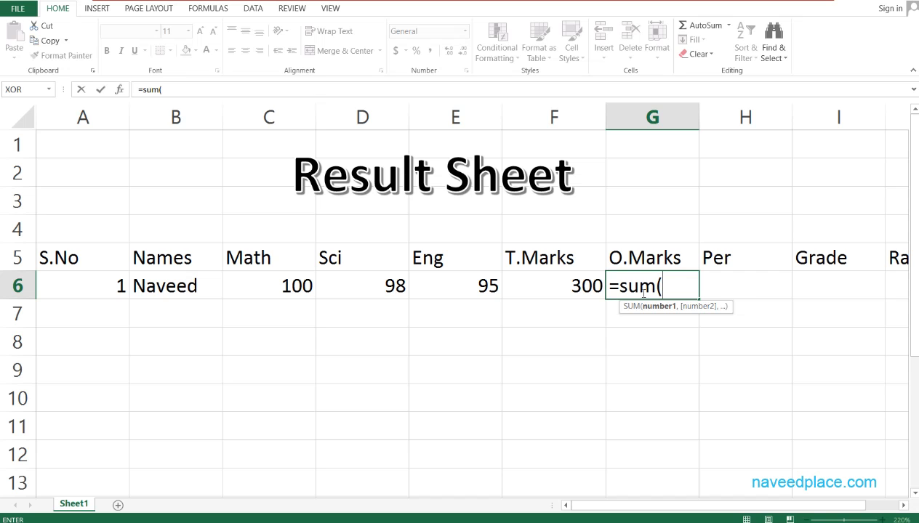
pyautogui.moveTo(273, 287); pyautogui.dragTo(453, 292)
pyautogui.press('Return')
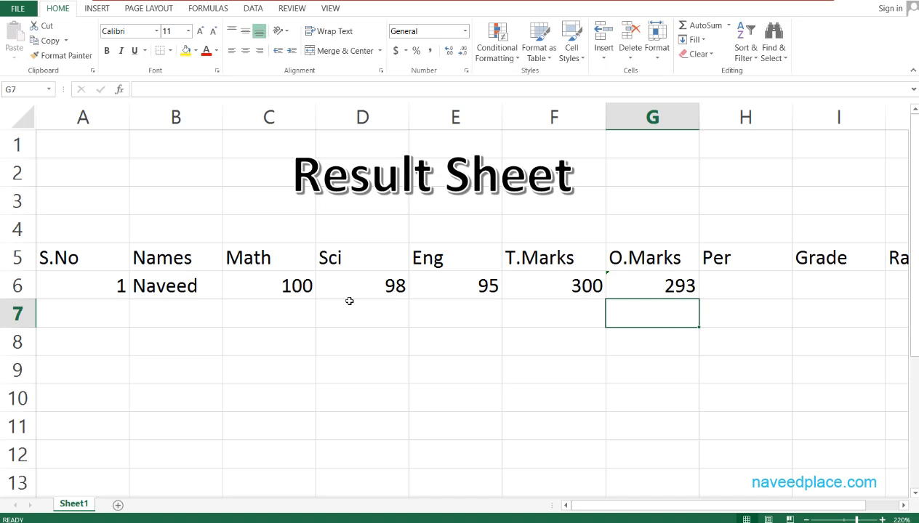
# - Calculate the first student's percentage in cell H6 with the formula =G6/F6*100 and review its parts
pyautogui.click(744, 287)
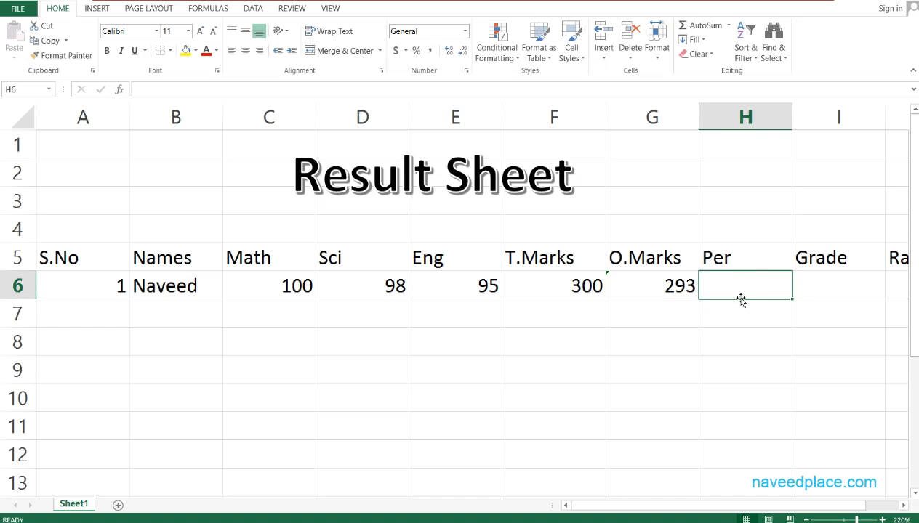
pyautogui.write('=')
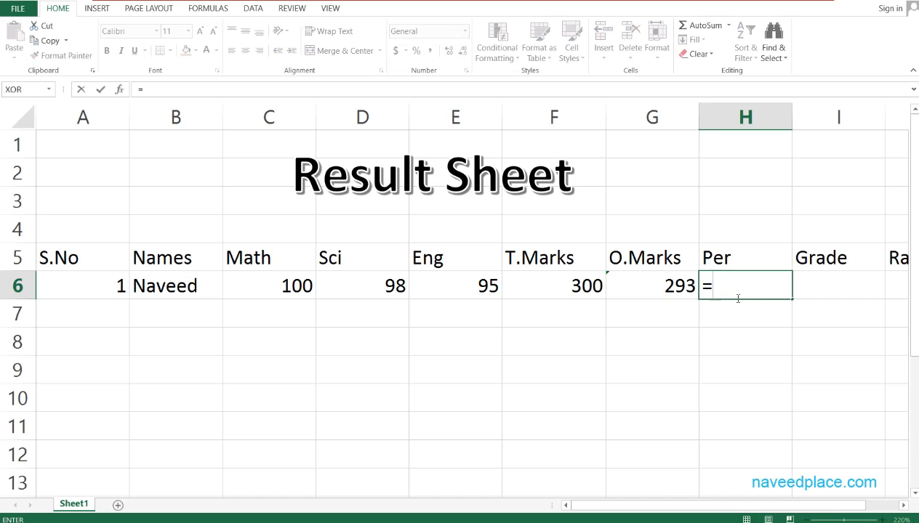
pyautogui.click(652, 288)
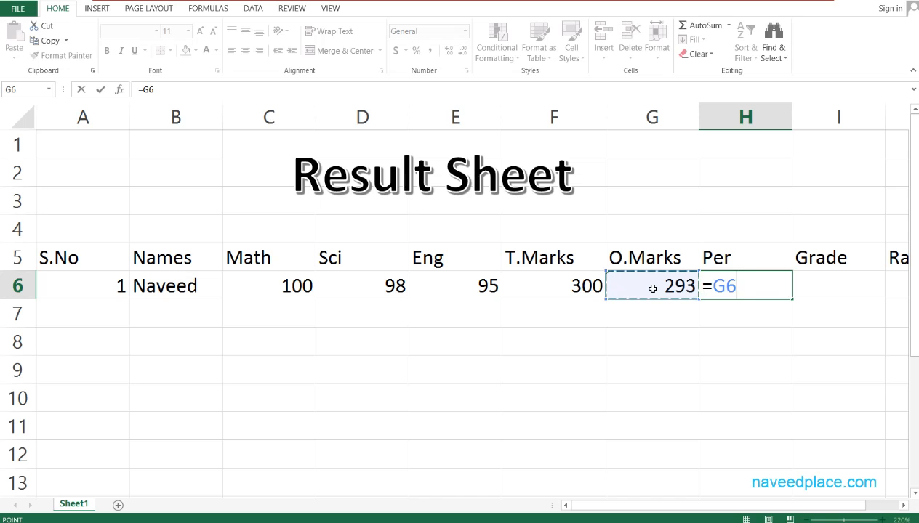
pyautogui.write('/')
pyautogui.click(551, 298)
pyautogui.write('*100')
pyautogui.press('Return')
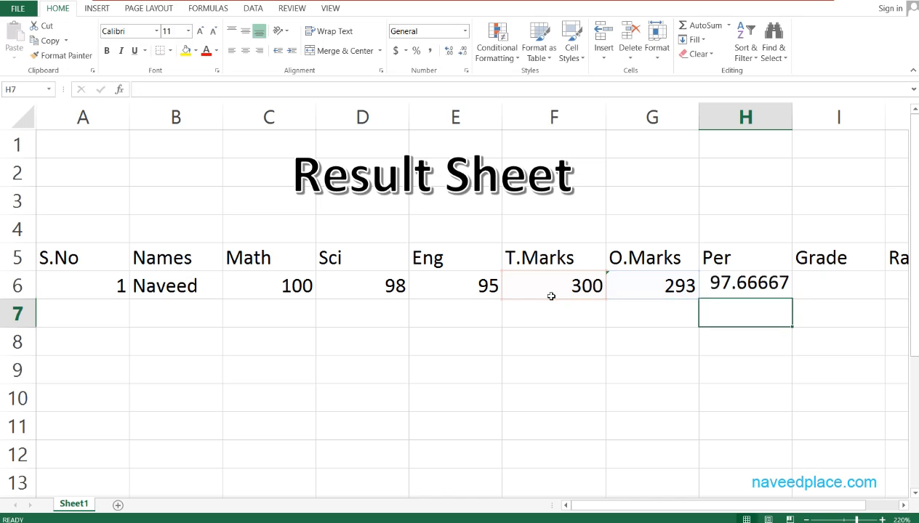
pyautogui.click(748, 288)
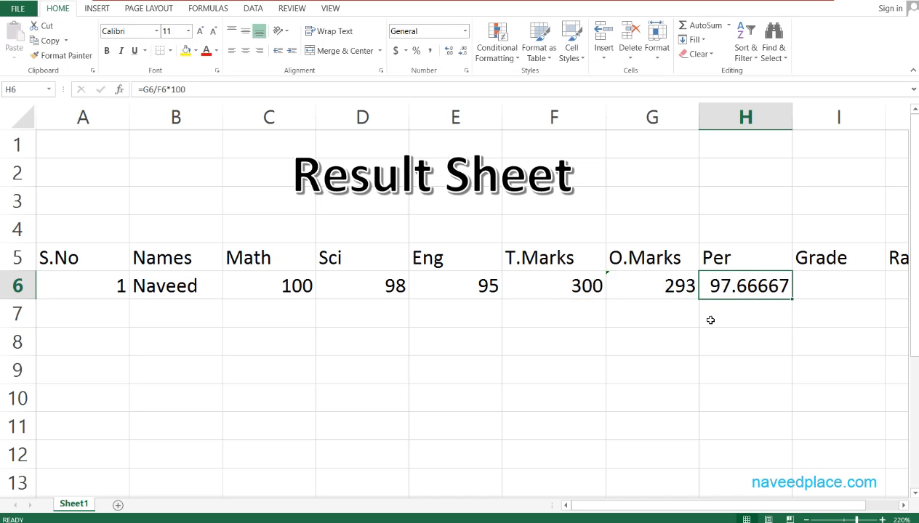
pyautogui.doubleClick(724, 282)
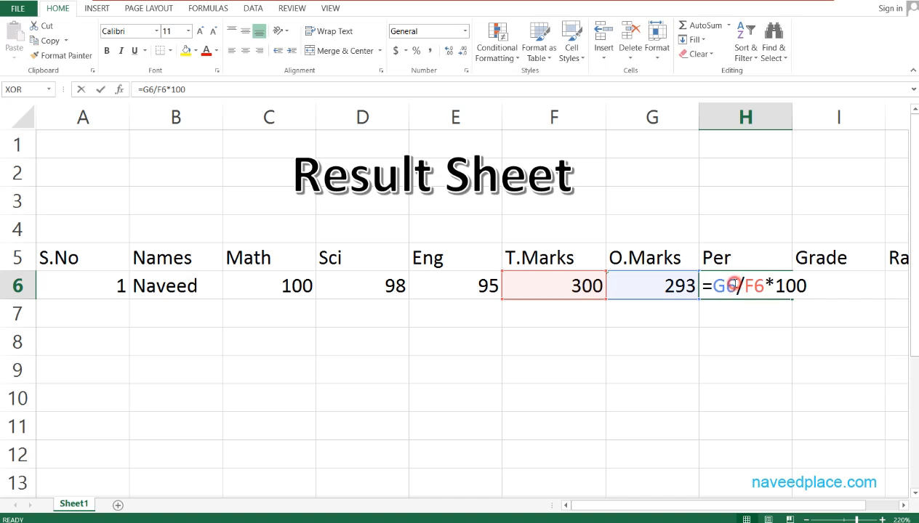
pyautogui.moveTo(709, 288); pyautogui.dragTo(702, 288)
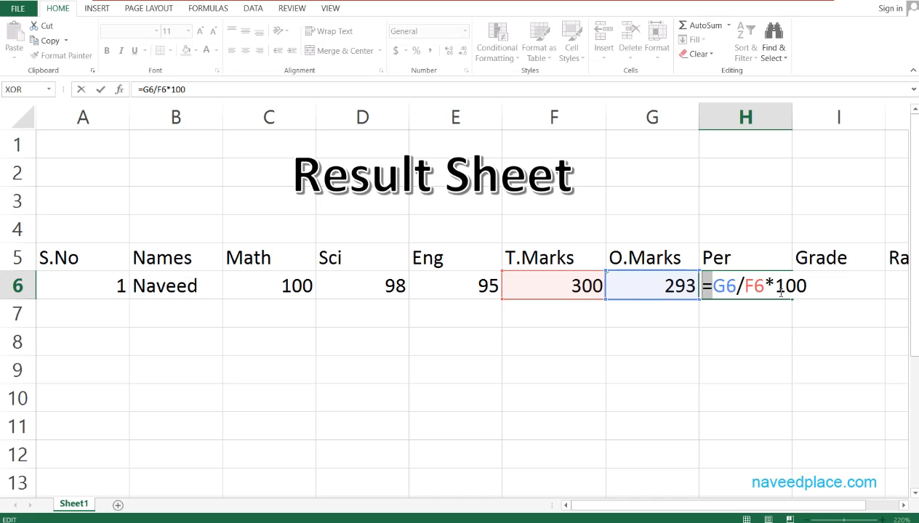
pyautogui.press('Return')
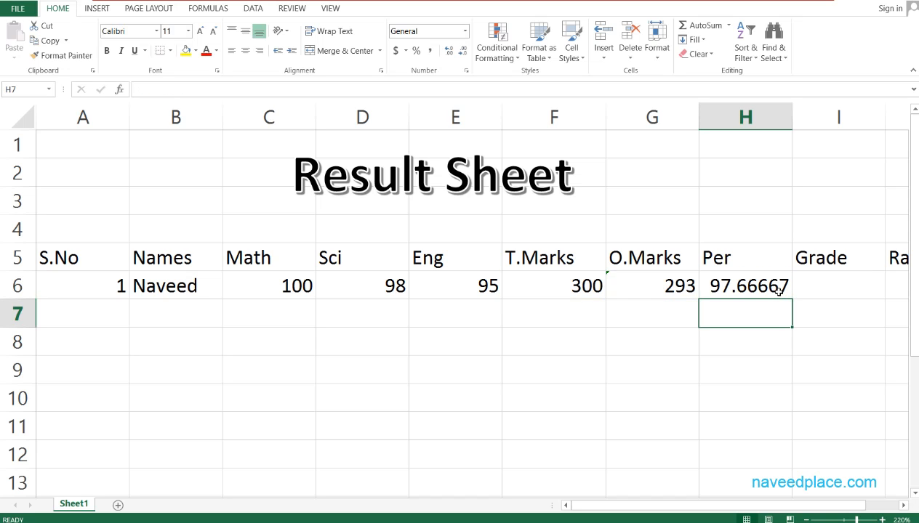
# - Format the percentage in cell H6 to show two decimal places
pyautogui.click(776, 284)
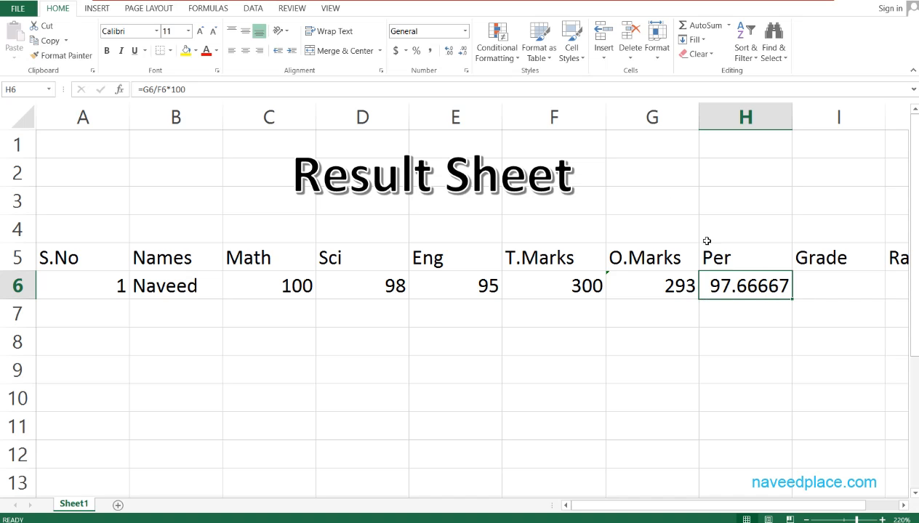
pyautogui.click(461, 55)
pyautogui.click(461, 55)
pyautogui.click(461, 54)
pyautogui.click(460, 54)
pyautogui.click(448, 52)
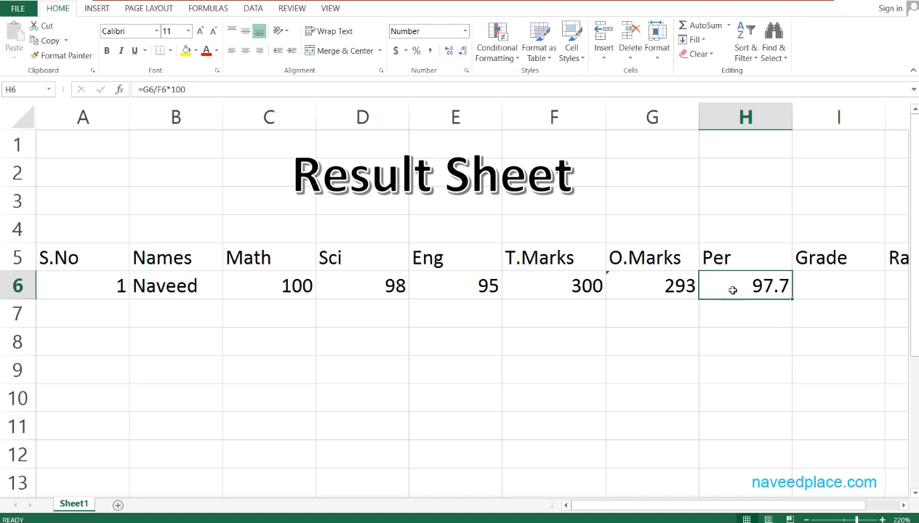
pyautogui.click(448, 54)
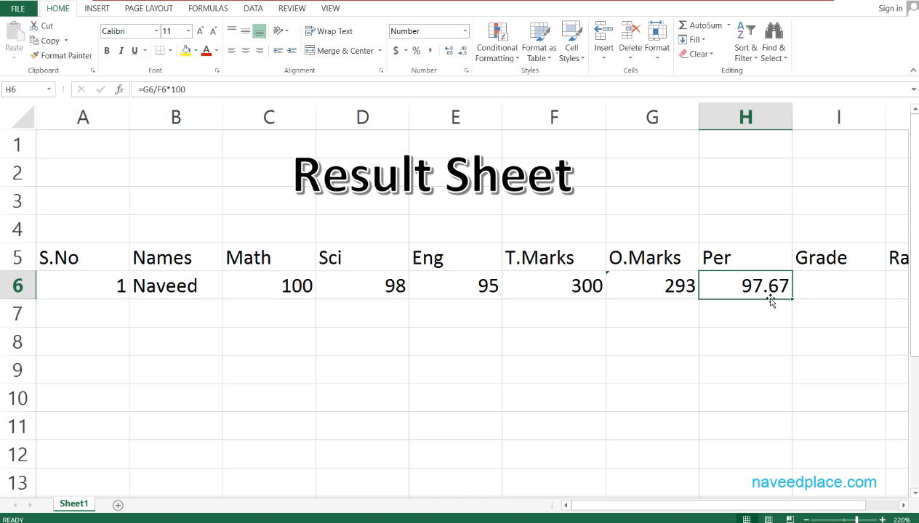
pyautogui.click(816, 290)
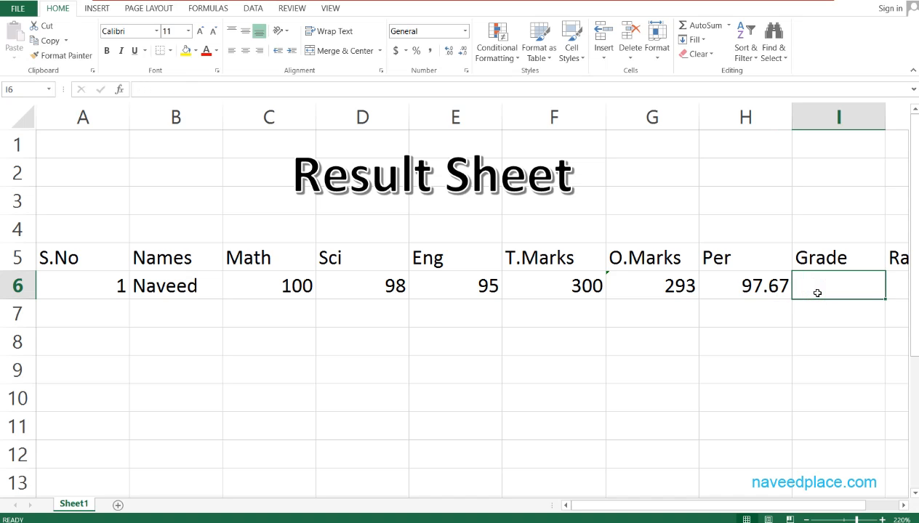
pyautogui.write('=if')
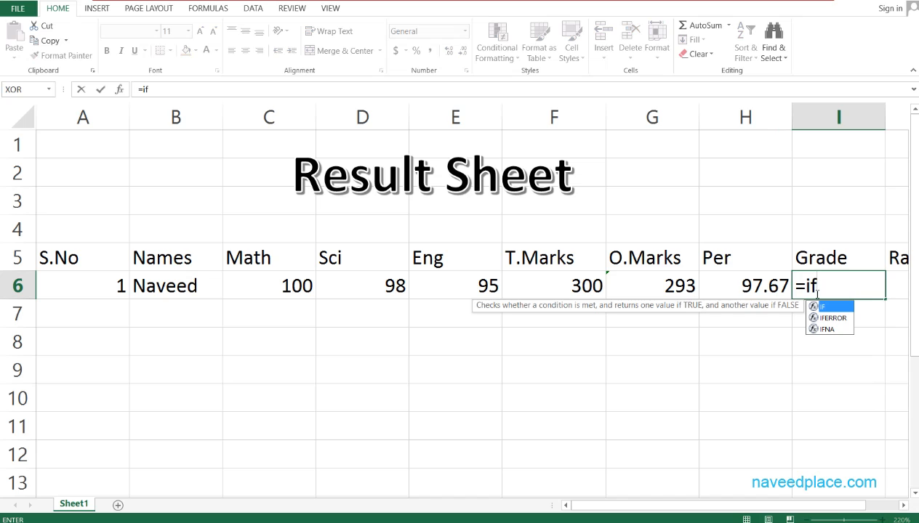
pyautogui.write('(')
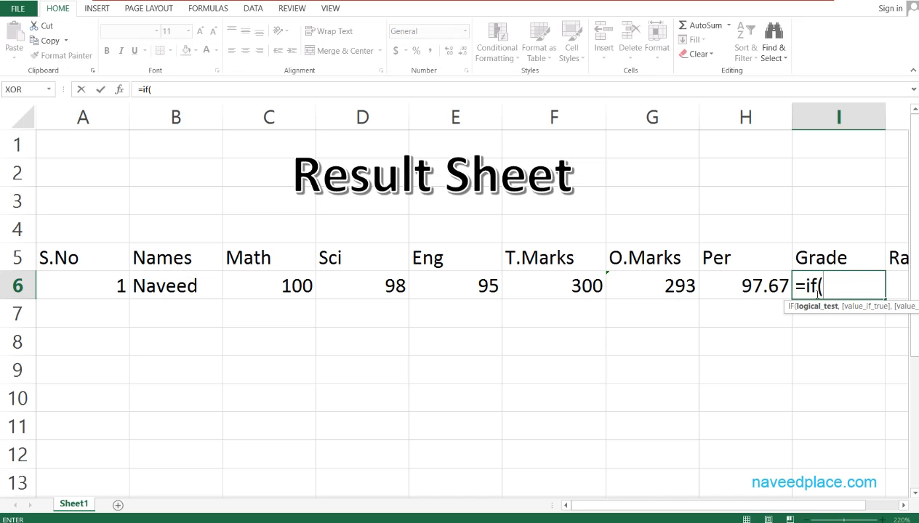
pyautogui.moveTo(827, 294); pyautogui.dragTo(798, 295)
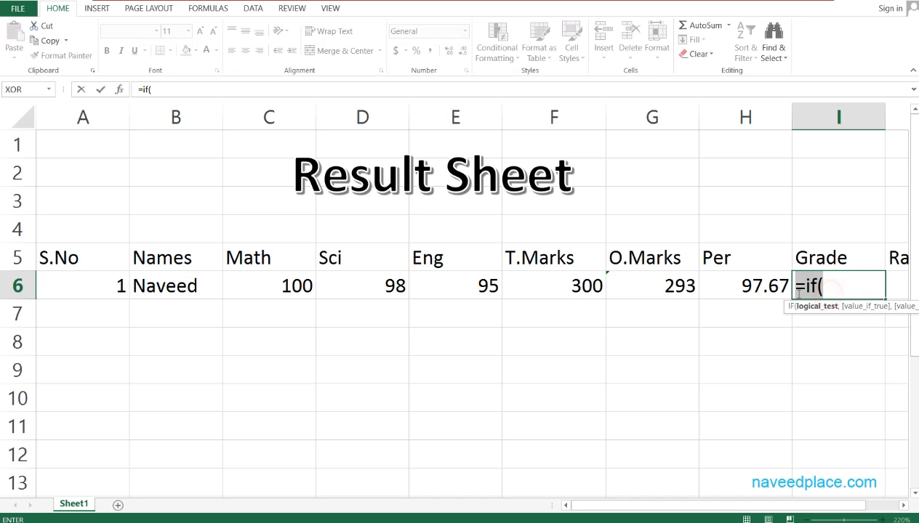
pyautogui.press('BackSpace')
pyautogui.write('=')
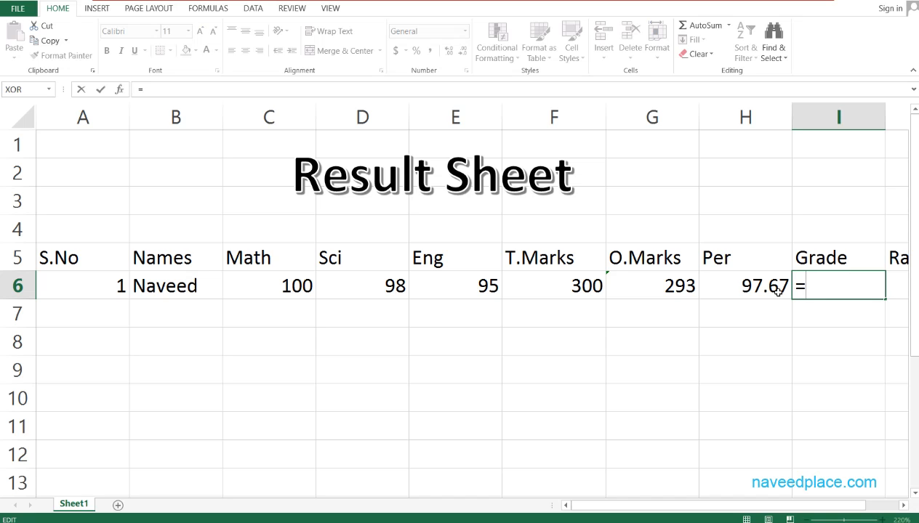
pyautogui.click(778, 353)
pyautogui.moveTo(839, 291); pyautogui.dragTo(716, 294)
pyautogui.press('BackSpace')
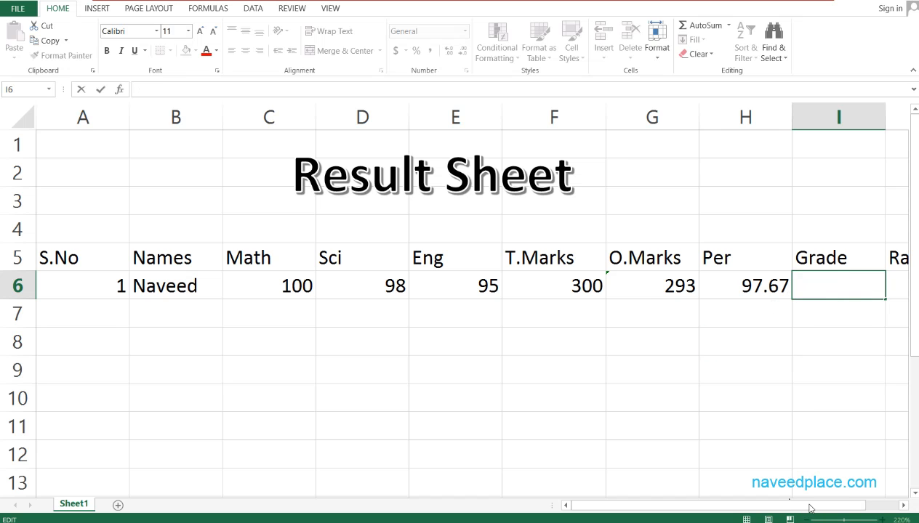
pyautogui.hscroll(1, 801, 505)
pyautogui.click(732, 334)
# - Start an IF formula in cell I6 under Grade with the condition H6>=80
pyautogui.scroll(11, 733, 333)
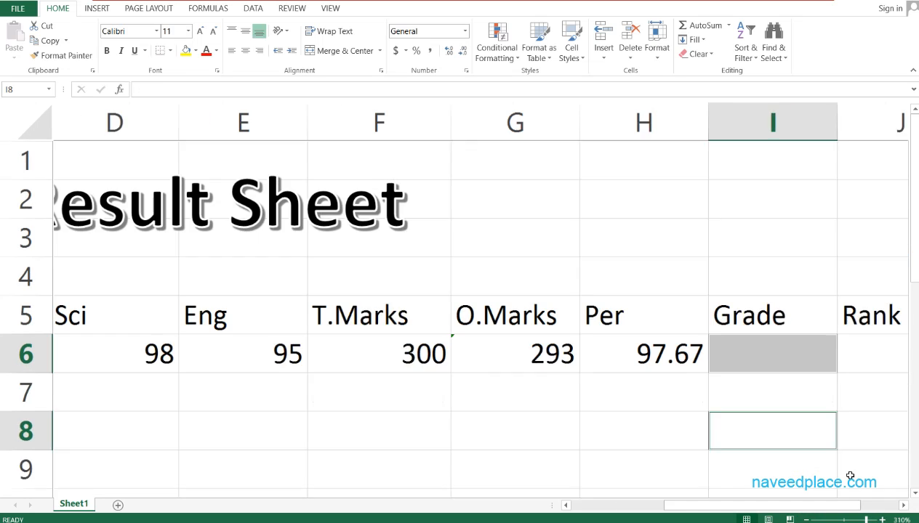
pyautogui.click(779, 369)
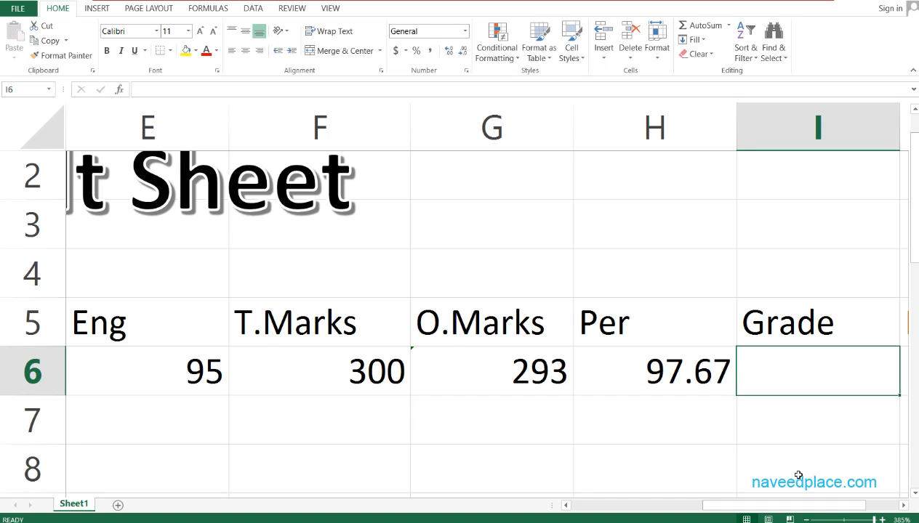
pyautogui.hscroll(1, 785, 501)
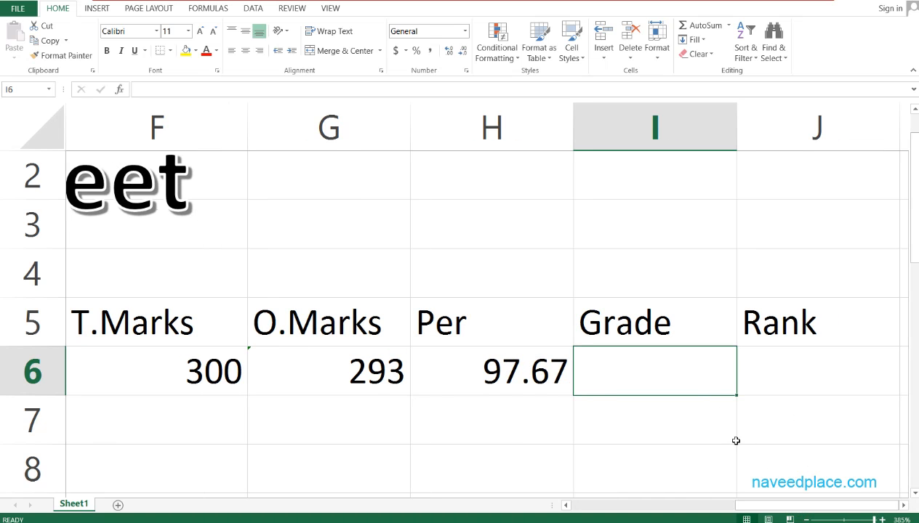
pyautogui.scroll(1, 737, 442)
pyautogui.scroll(-20, 758, 455)
pyautogui.scroll(20, 781, 501)
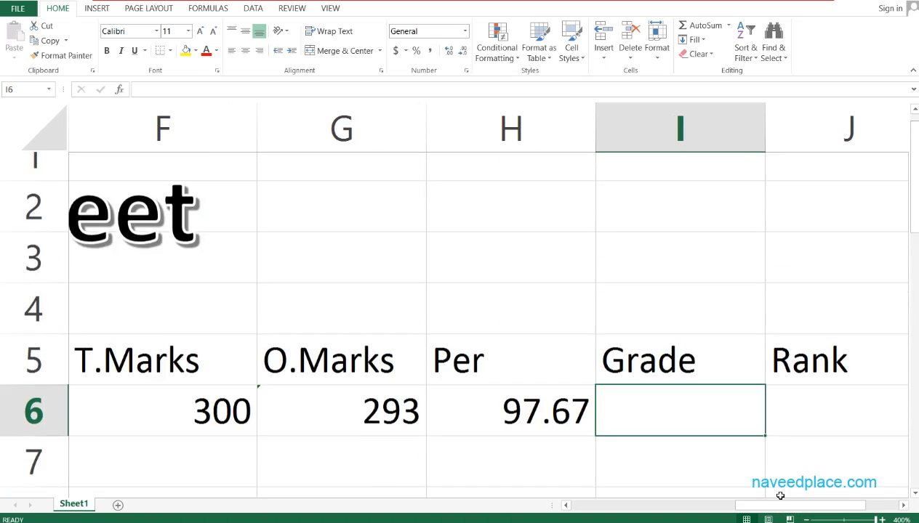
pyautogui.doubleClick(691, 435)
pyautogui.write('=ig')
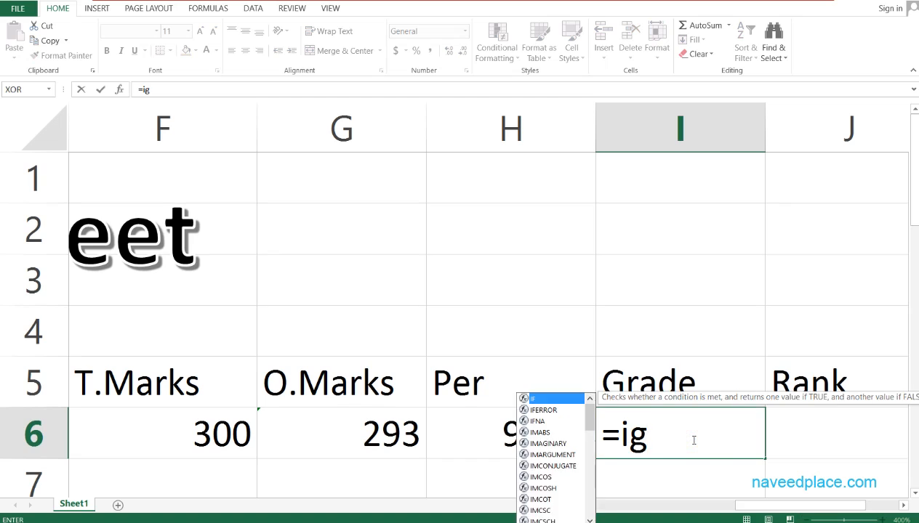
pyautogui.press('BackSpace')
pyautogui.write('f')
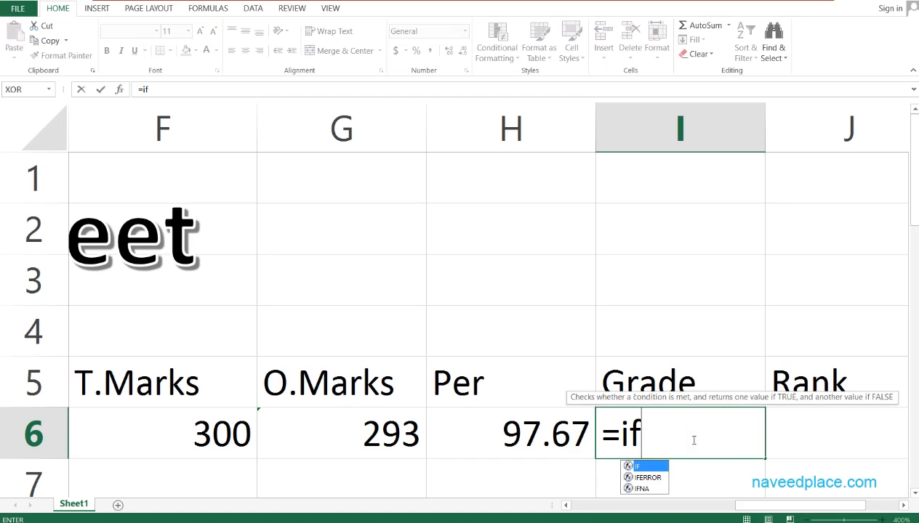
pyautogui.write('(')
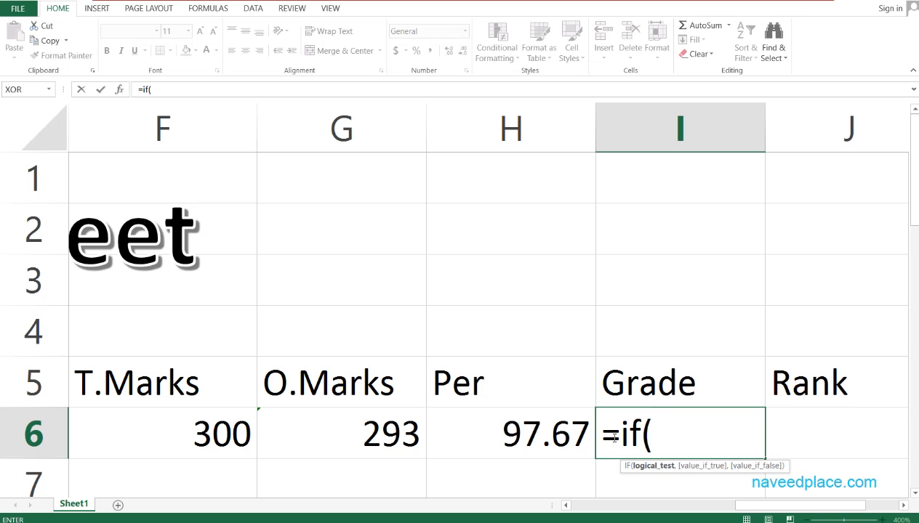
pyautogui.click(546, 436)
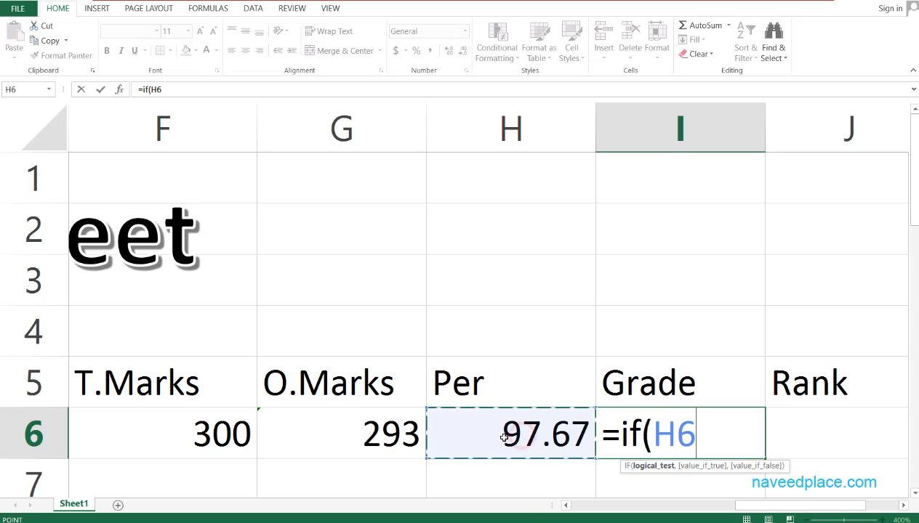
pyautogui.write('>=')
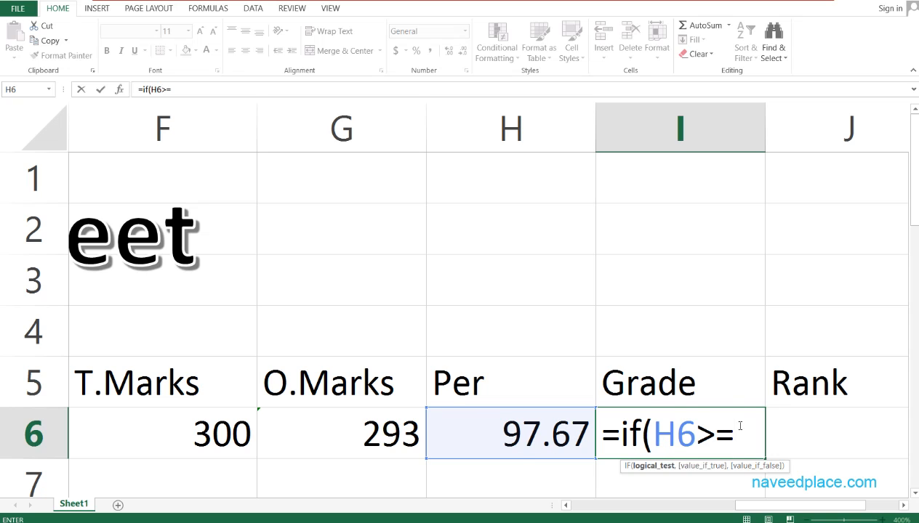
pyautogui.write('5')
pyautogui.press('BackSpace')
pyautogui.write('80')
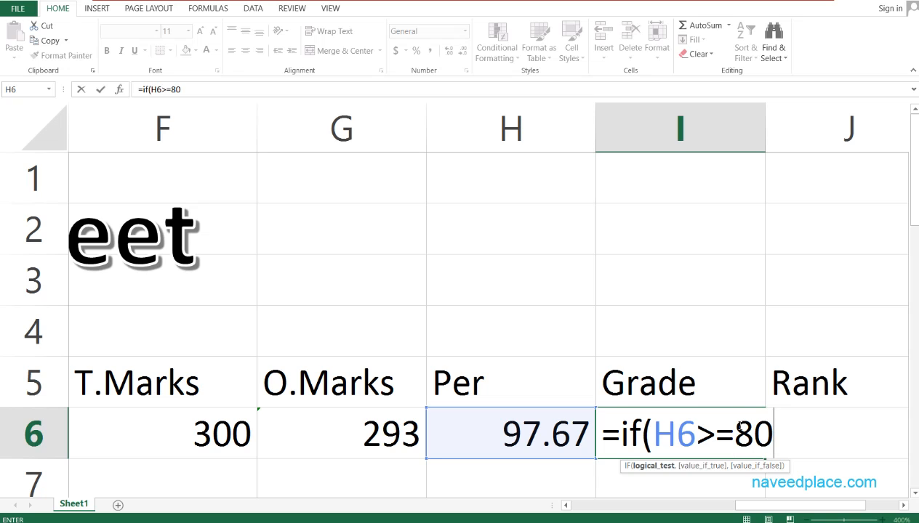
# - Return "A+" for the first condition in the I6 grade formula and nest a second IF giving "A" for H6>=70
pyautogui.write(',"A')
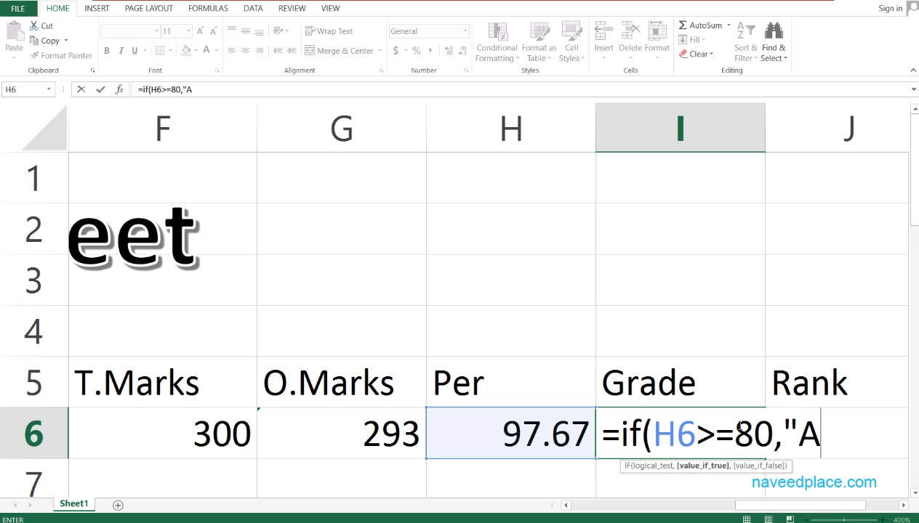
pyautogui.write('+",ig')
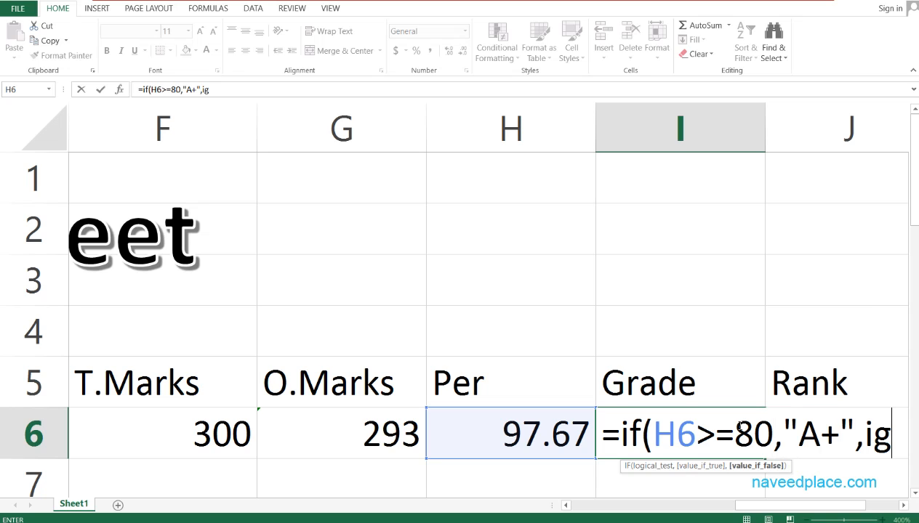
pyautogui.press('BackSpace')
pyautogui.write('f(')
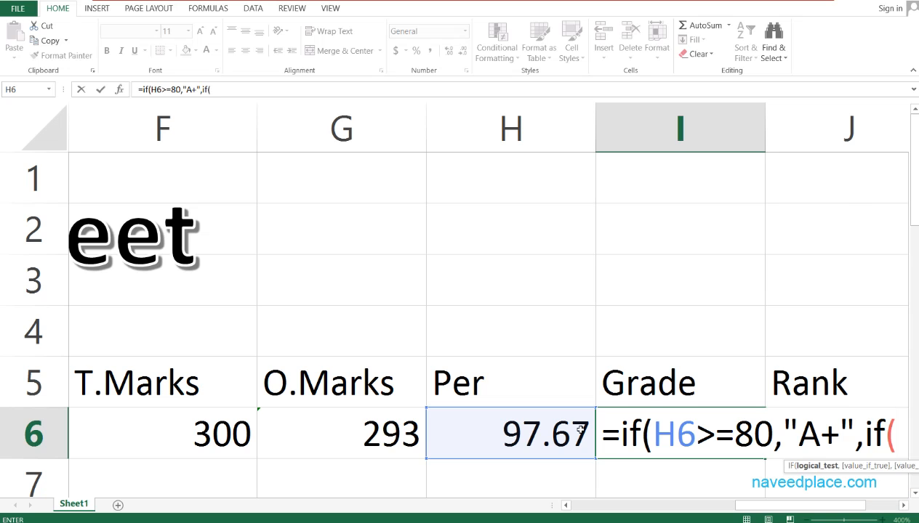
pyautogui.click(535, 432)
pyautogui.write('>=70')
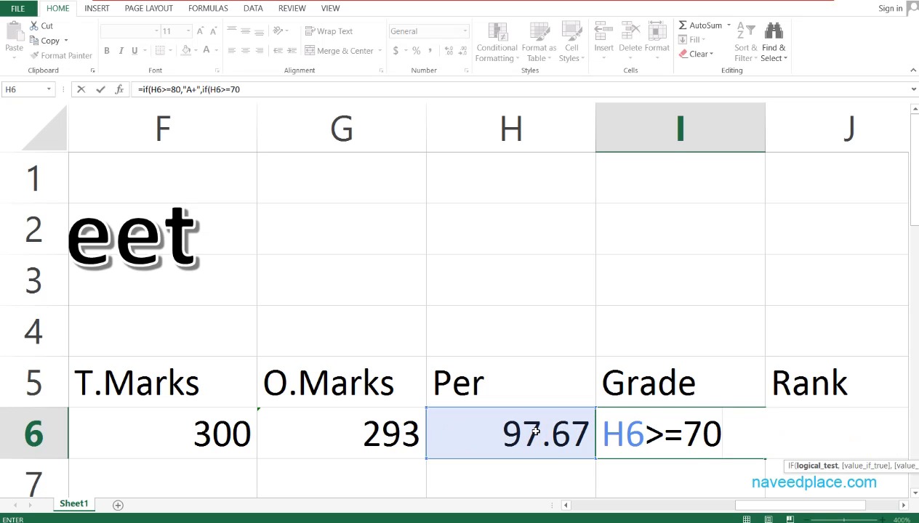
pyautogui.write(',')
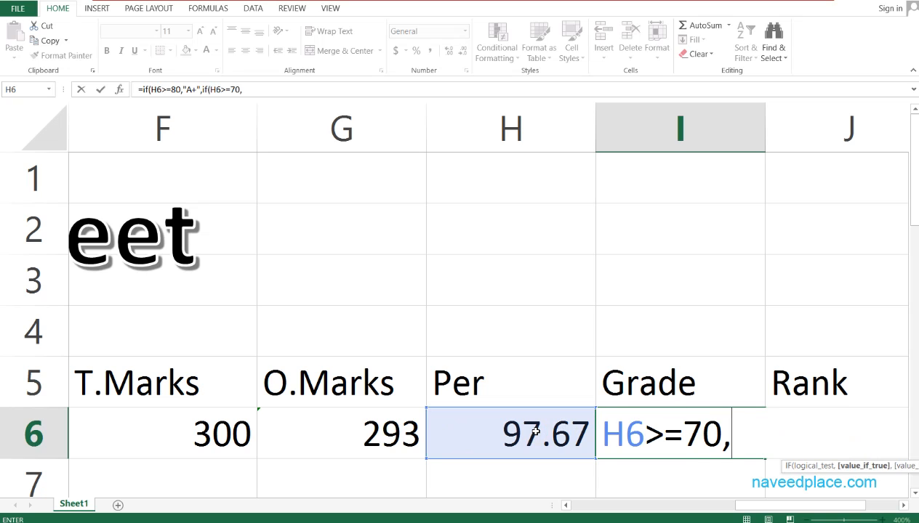
pyautogui.write('"A",')
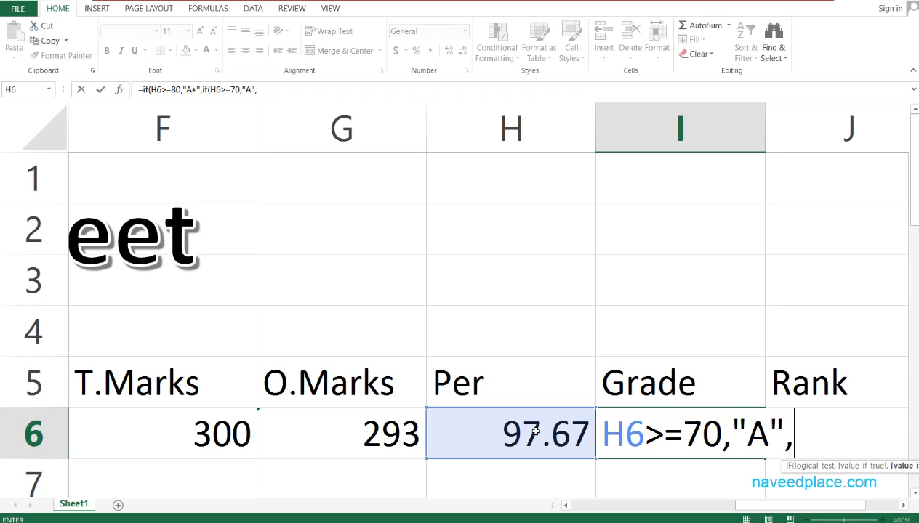
# - Nest a third IF in the grade formula that returns "B" when H6>=60
pyautogui.write('if(')
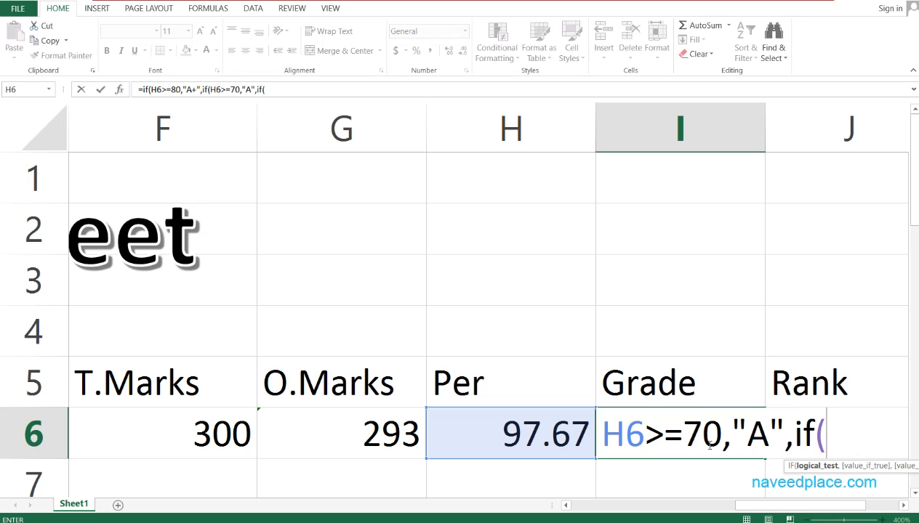
pyautogui.click(563, 443)
pyautogui.write('>=')
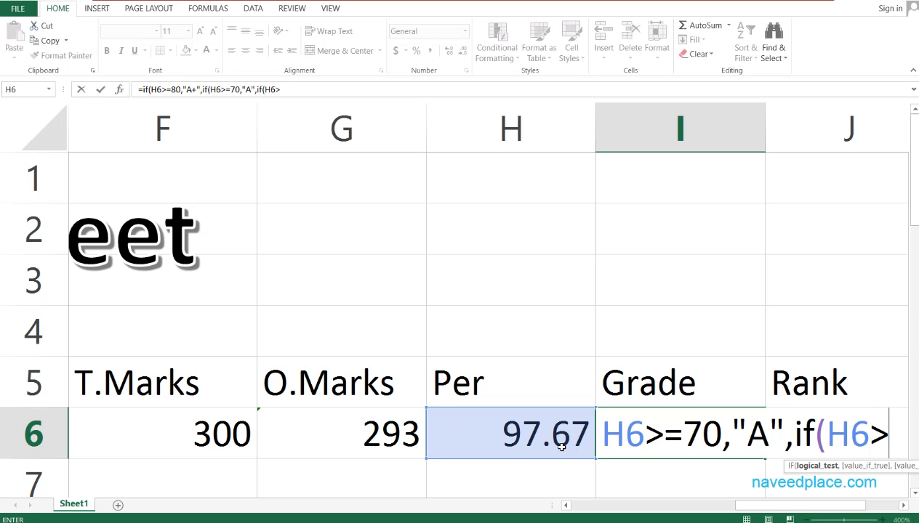
pyautogui.write('6')
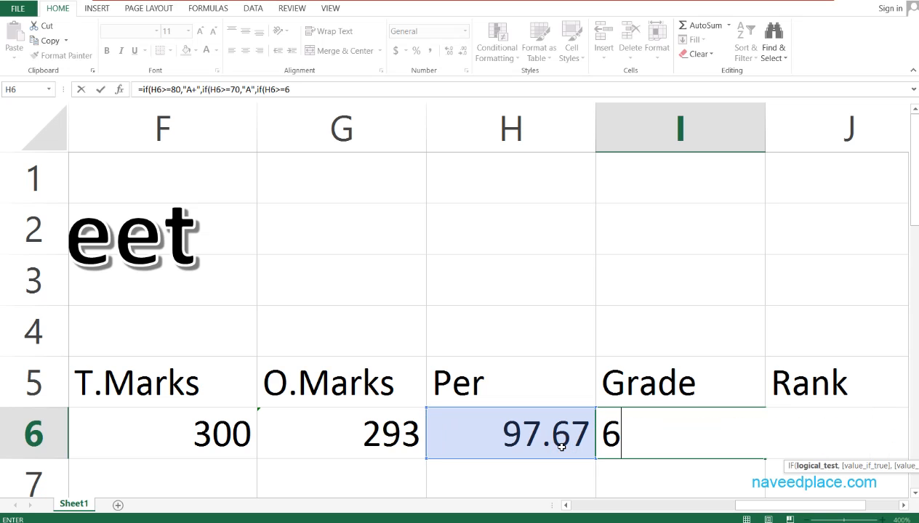
pyautogui.write('0,"')
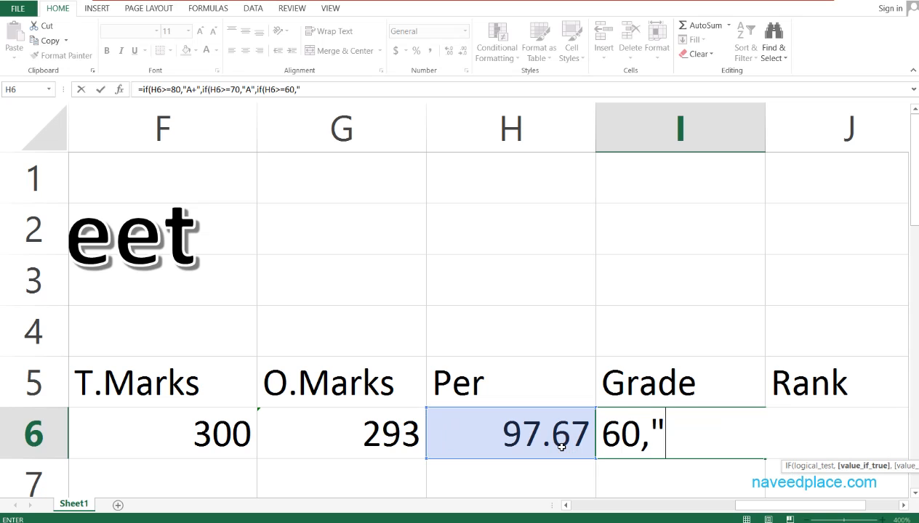
pyautogui.write('b')
pyautogui.press('BackSpace')
pyautogui.write('B".')
pyautogui.press('BackSpace')
pyautogui.write('.')
pyautogui.press('BackSpace')
# - Complete the grade formula in I6 with "Fail" as the final fallback, closing all three nested IFs
pyautogui.write(',"')
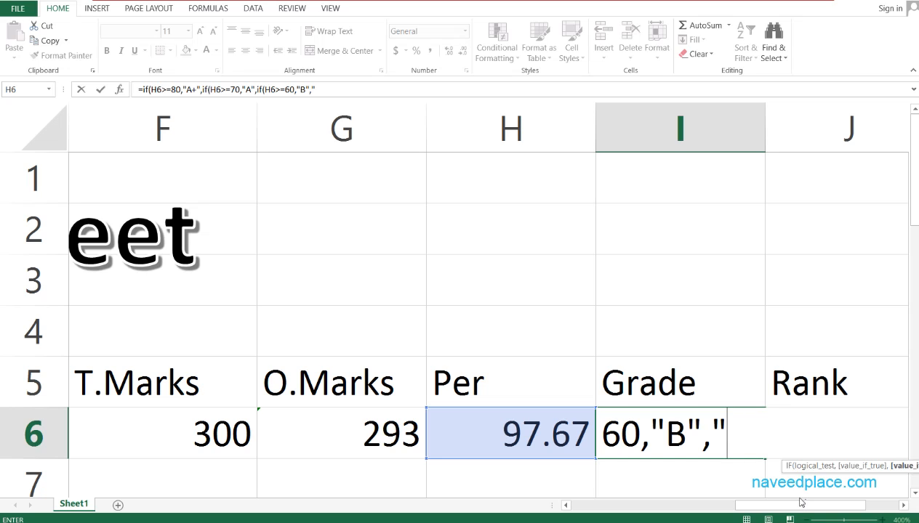
pyautogui.write('Fa')
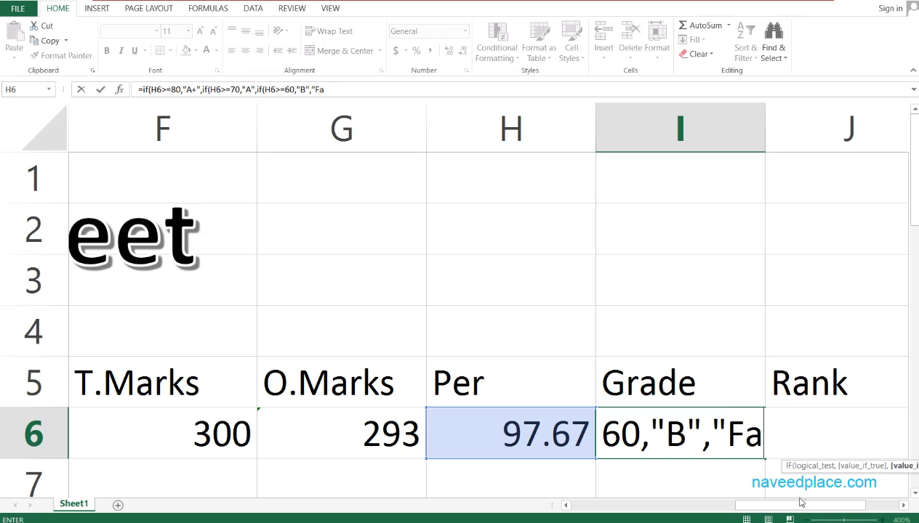
pyautogui.write('il")))')
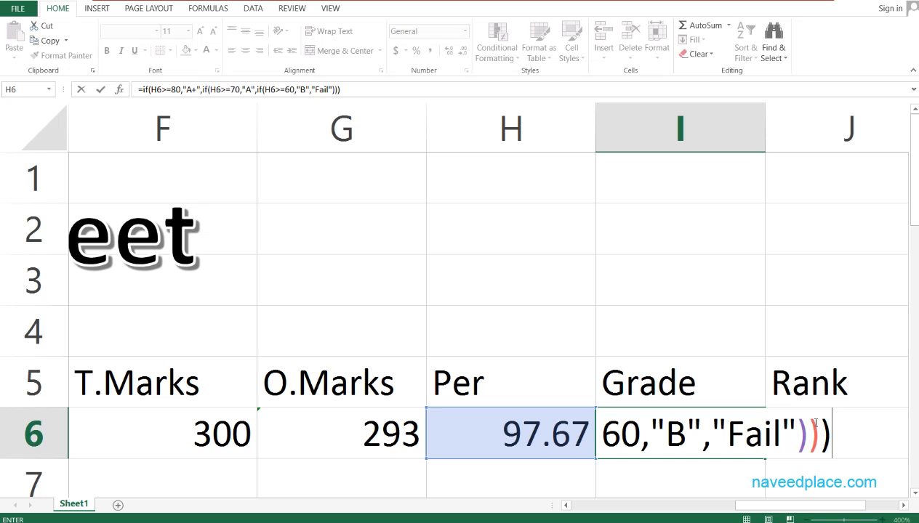
pyautogui.press('Return')
pyautogui.press('Return')
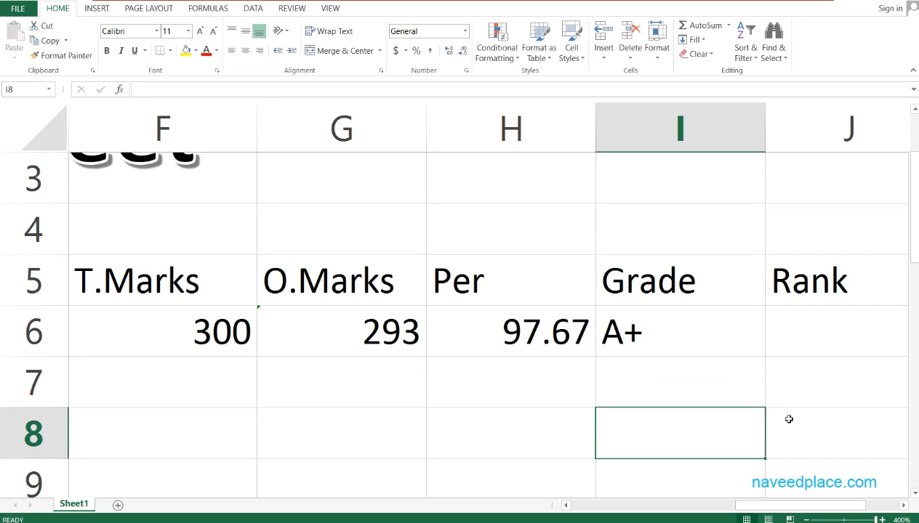
# - Narrow column A, which holds the serial numbers, to about half its width
pyautogui.scroll(-3, 636, 439)
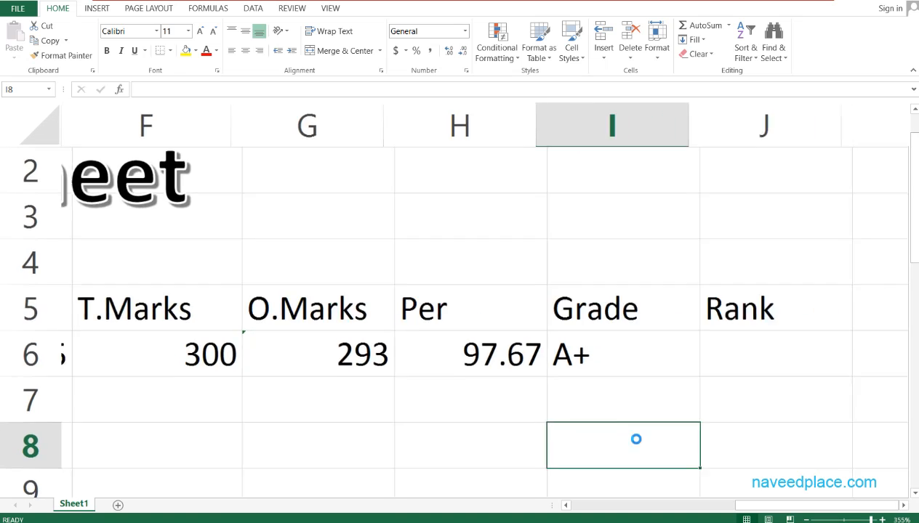
pyautogui.scroll(-2, 636, 438)
pyautogui.moveTo(760, 505); pyautogui.dragTo(683, 505)
pyautogui.scroll(-3, 702, 391)
pyautogui.scroll(-4, 675, 439)
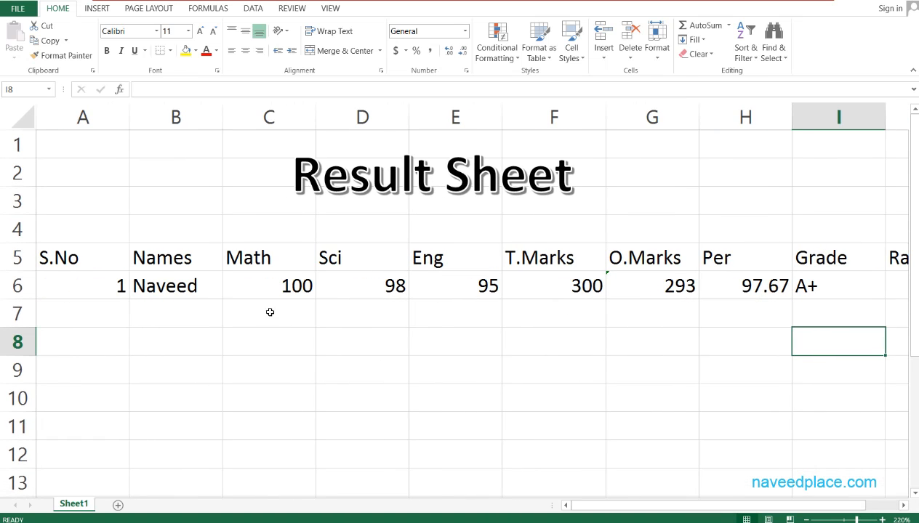
pyautogui.moveTo(128, 117); pyautogui.dragTo(77, 117)
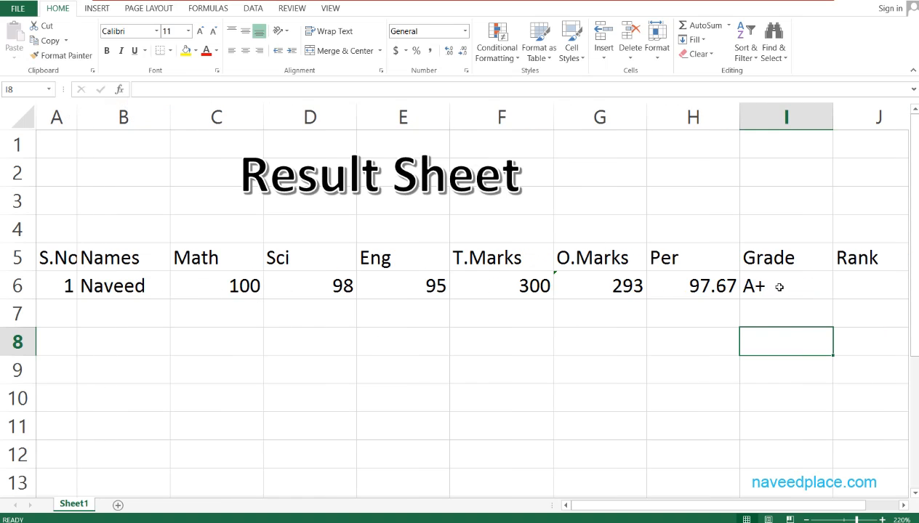
# - Test the grade formula with a Sci mark of 0 in D6, and undo that change
pyautogui.click(346, 286)
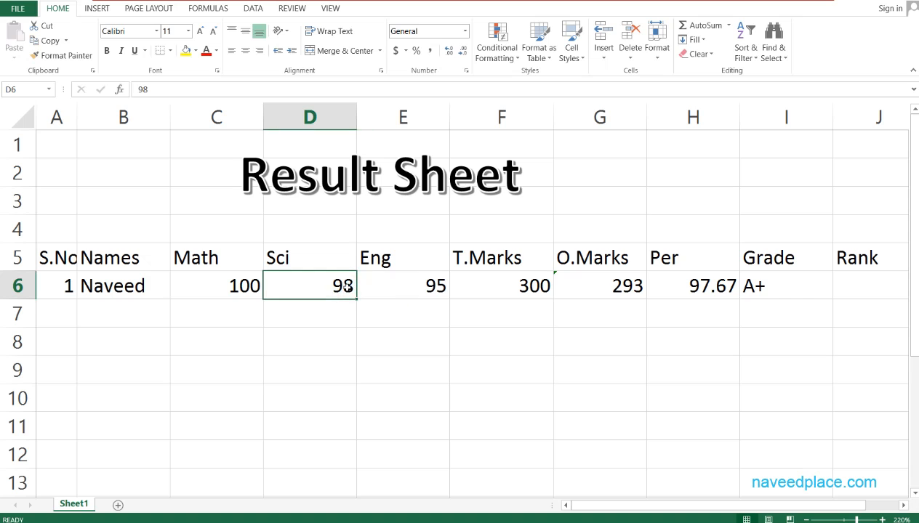
pyautogui.press('BackSpace')
pyautogui.write('0')
pyautogui.press('Return')
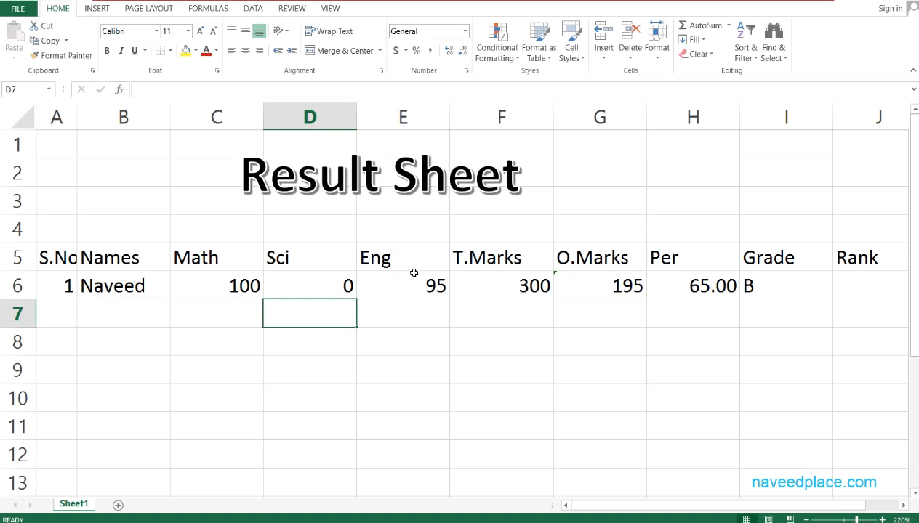
pyautogui.click(785, 291)
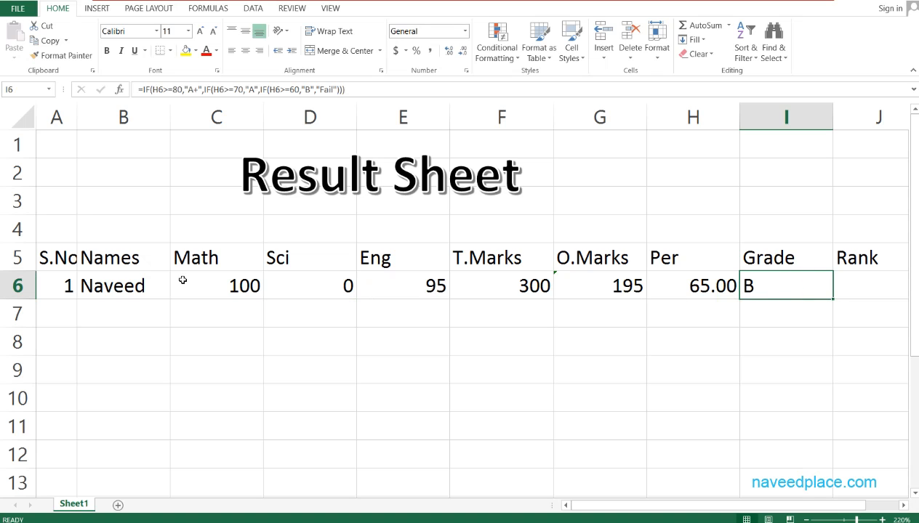
pyautogui.hotkey('ctrl', 'z')
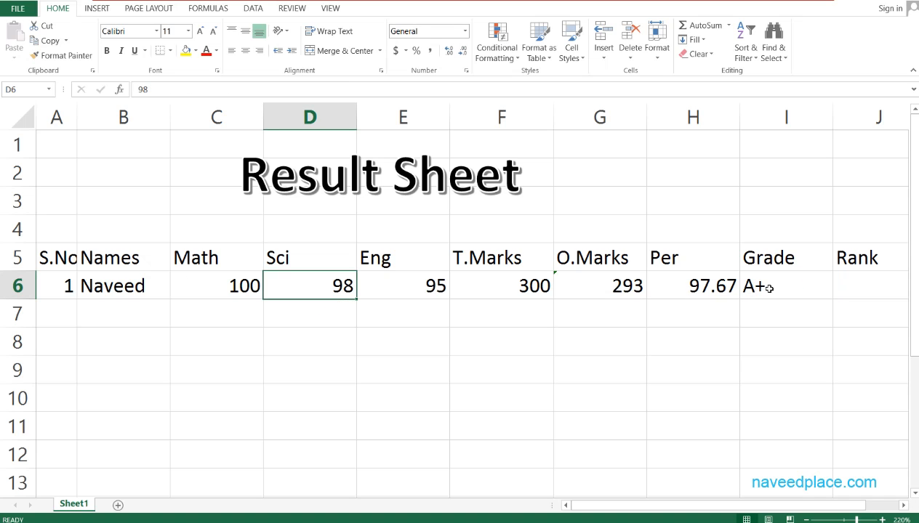
# - Review the parts of the nested IF formula in grade cell I6 without changing it
pyautogui.moveTo(756, 503); pyautogui.dragTo(868, 504)
pyautogui.scroll(8, 756, 345)
pyautogui.doubleClick(538, 376)
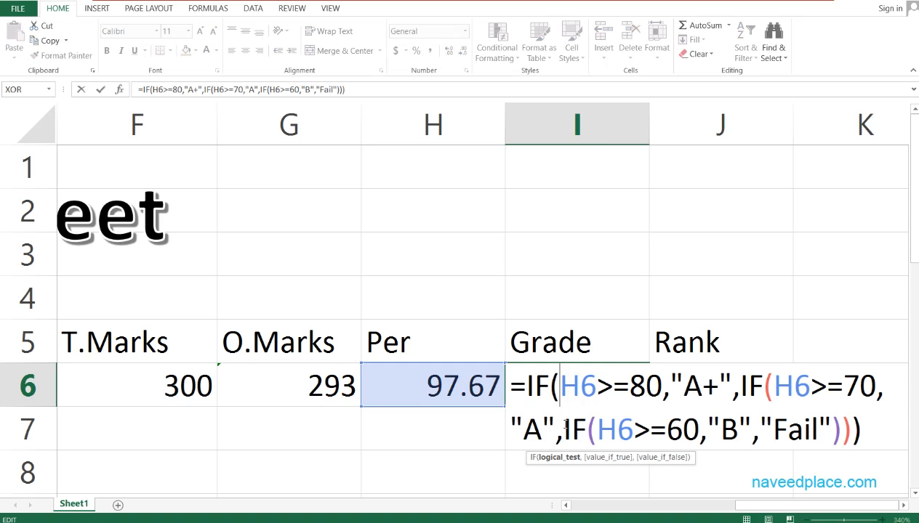
pyautogui.moveTo(526, 386); pyautogui.dragTo(509, 385)
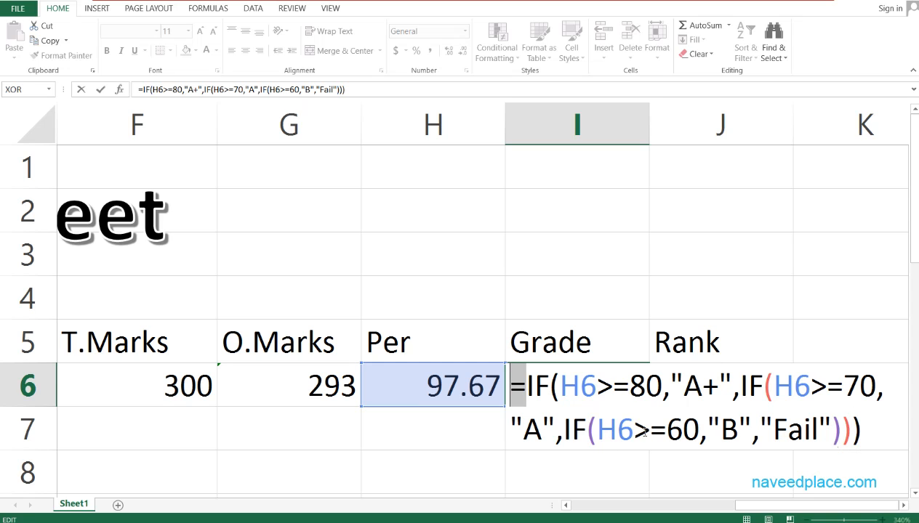
pyautogui.press('Return')
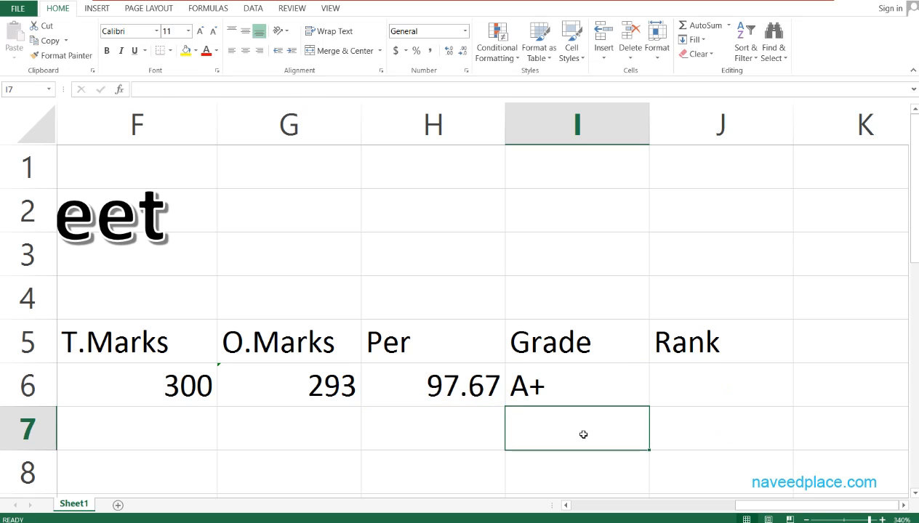
pyautogui.click(692, 385)
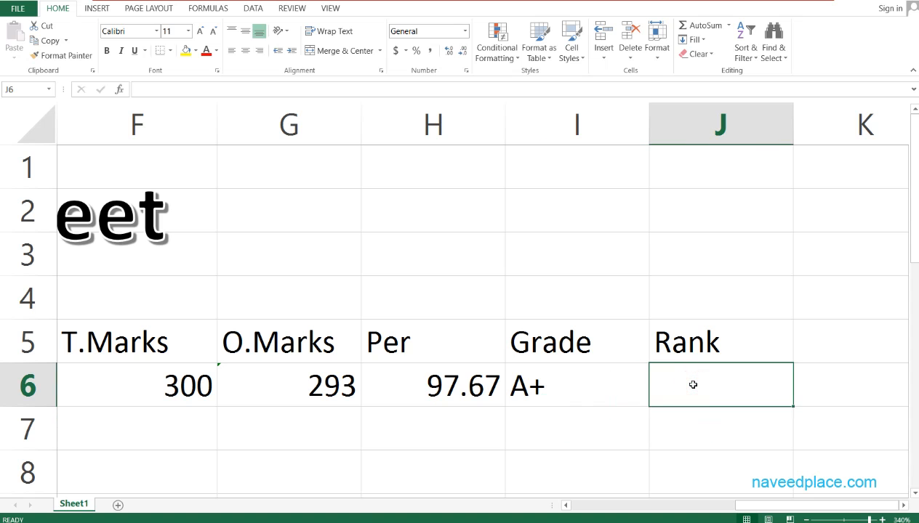
pyautogui.scroll(-3, 693, 385)
pyautogui.moveTo(764, 505); pyautogui.dragTo(748, 510)
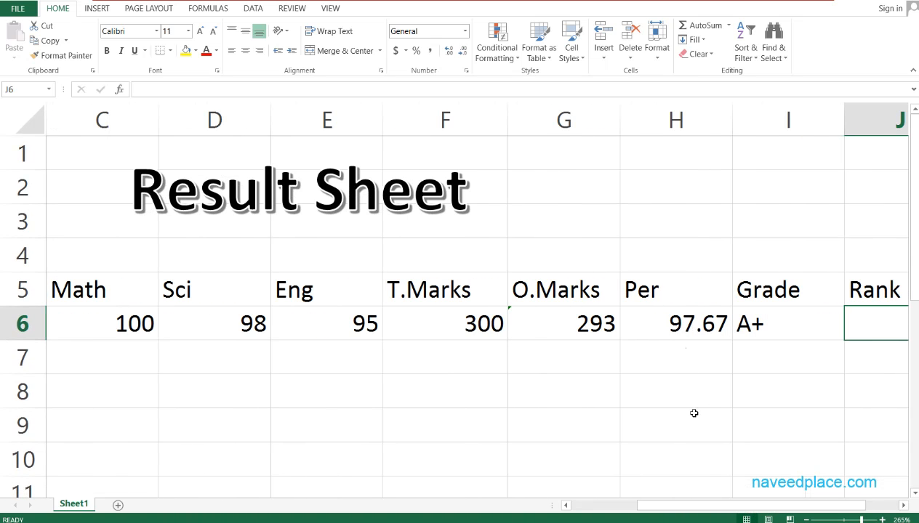
pyautogui.scroll(-4, 693, 412)
pyautogui.scroll(-1, 693, 412)
pyautogui.scroll(1, 693, 412)
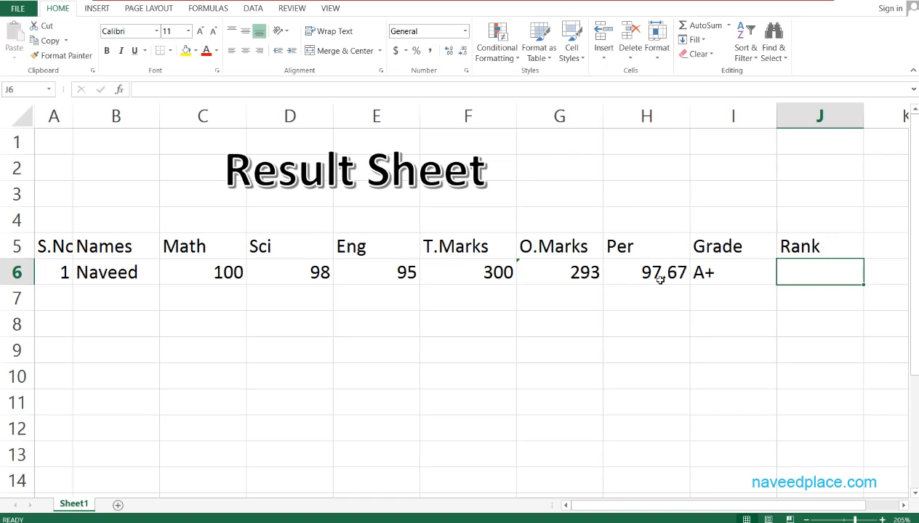
pyautogui.scroll(-2, 684, 327)
pyautogui.scroll(1, 684, 332)
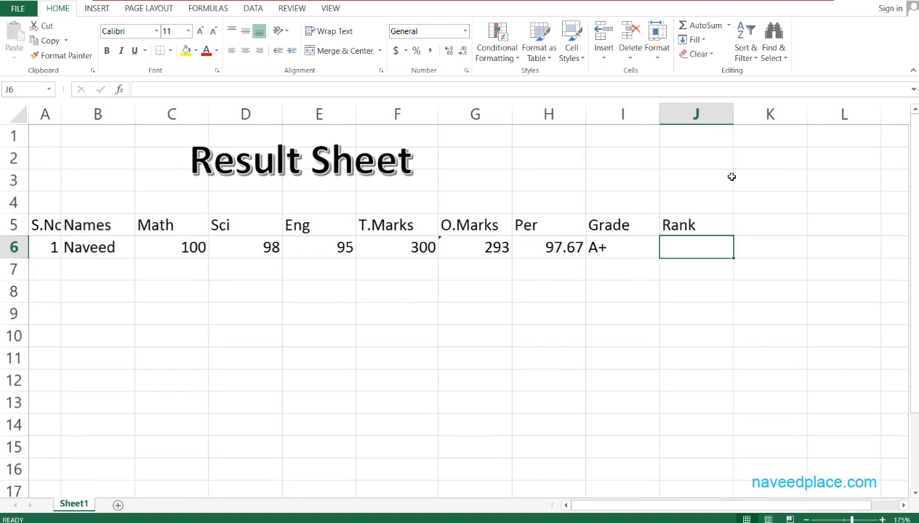
pyautogui.press('F2')
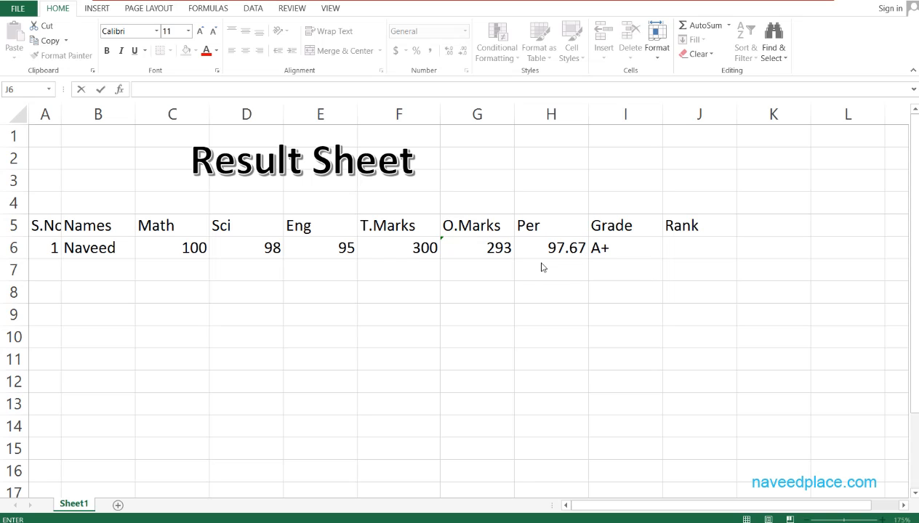
pyautogui.click(547, 271)
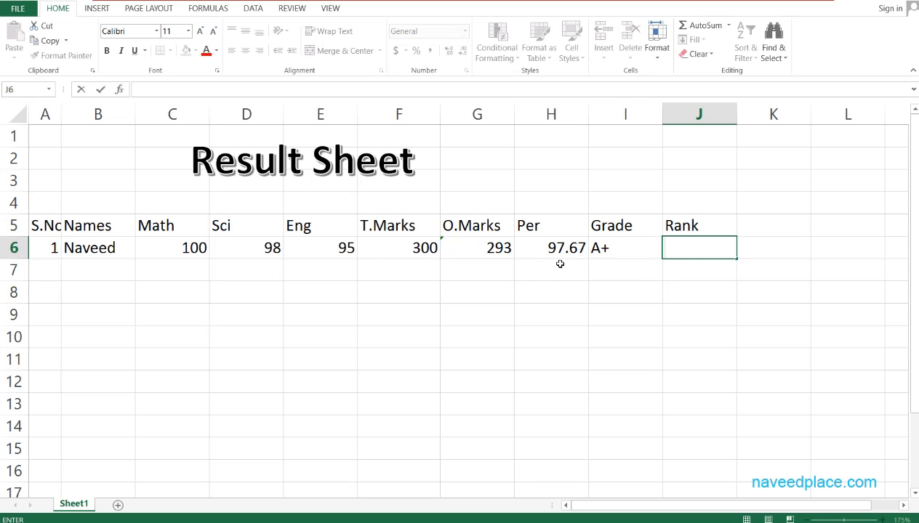
pyautogui.moveTo(552, 247); pyautogui.dragTo(559, 437)
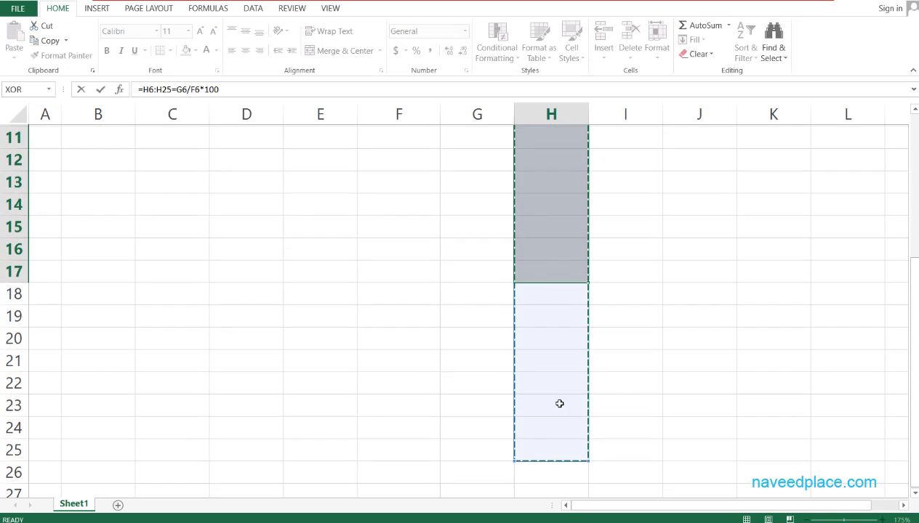
pyautogui.scroll(3, 564, 434)
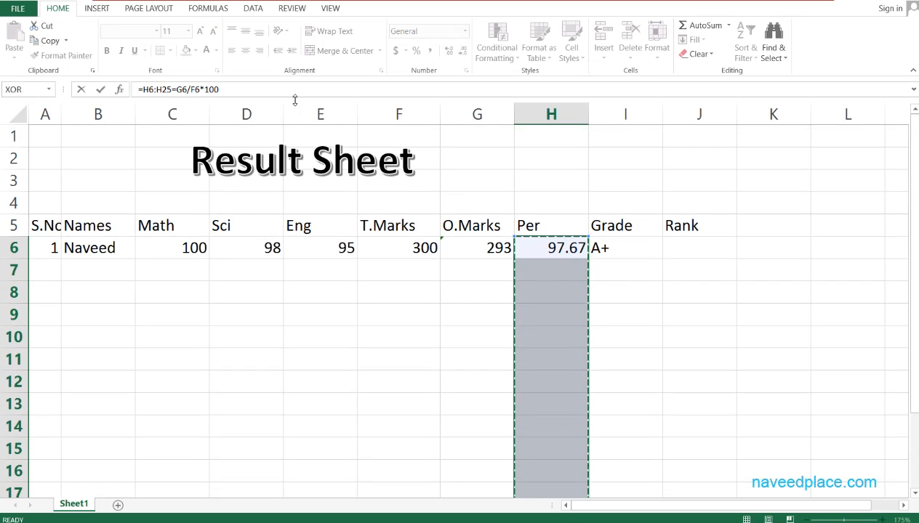
pyautogui.click(24, 90)
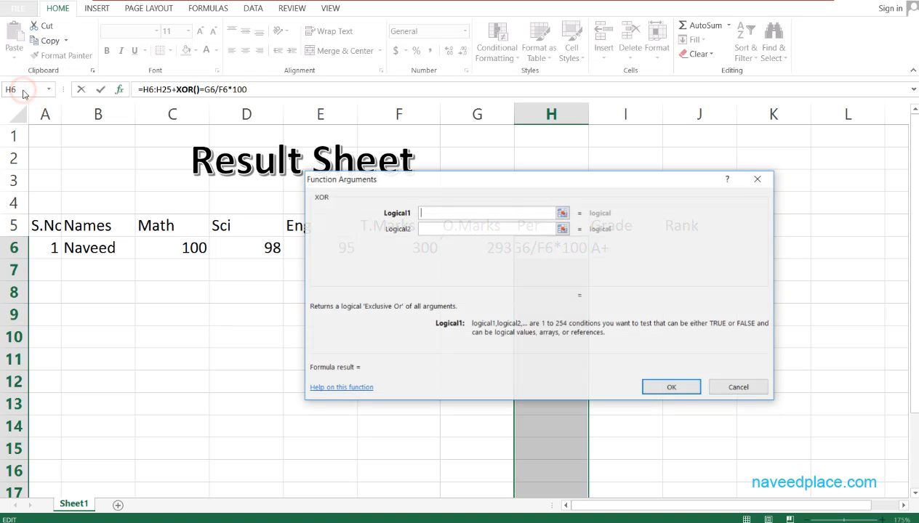
pyautogui.click(758, 178)
# - Define the named range place for the Per cells from H6 downward
pyautogui.click(542, 314)
pyautogui.moveTo(549, 249); pyautogui.dragTo(560, 472)
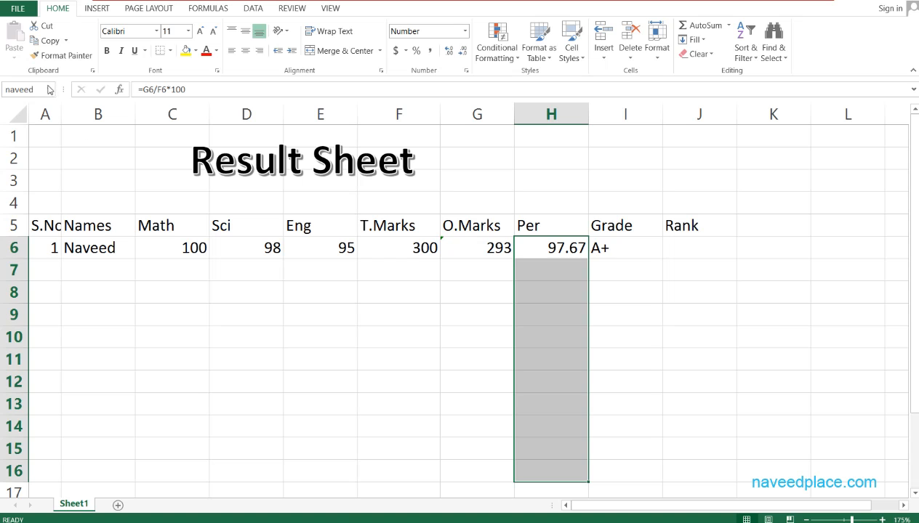
pyautogui.click(558, 359)
pyautogui.moveTo(560, 250); pyautogui.dragTo(563, 513)
pyautogui.scroll(9, 613, 382)
pyautogui.click(20, 85)
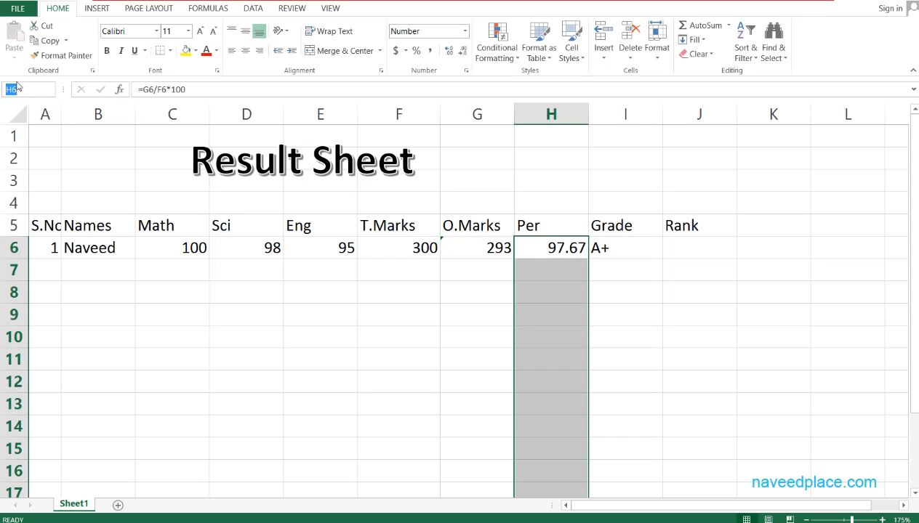
pyautogui.press('BackSpace')
pyautogui.press('Return')
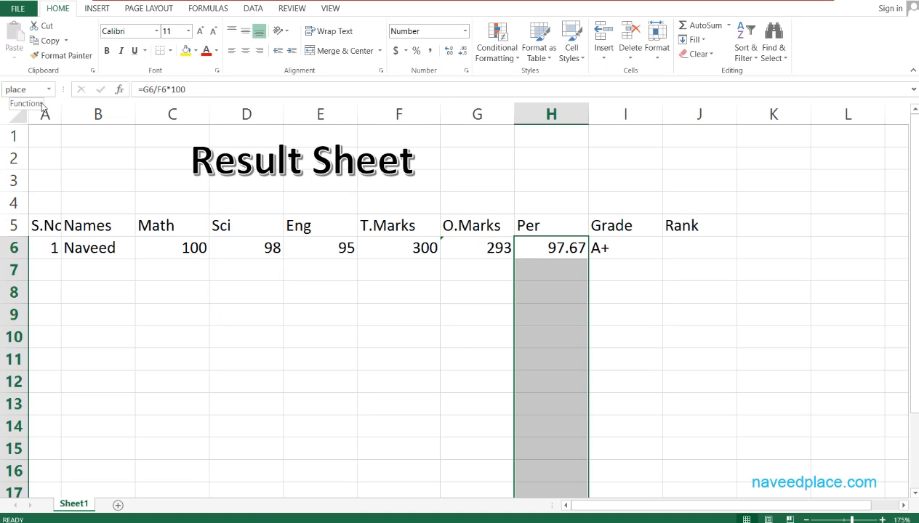
pyautogui.scroll(-5, 556, 322)
pyautogui.scroll(5, 558, 322)
pyautogui.click(252, 9)
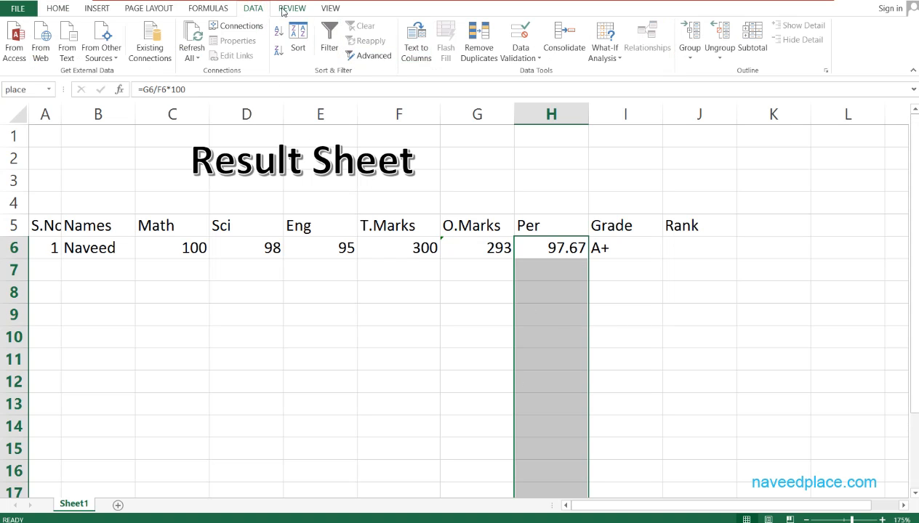
pyautogui.click(218, 9)
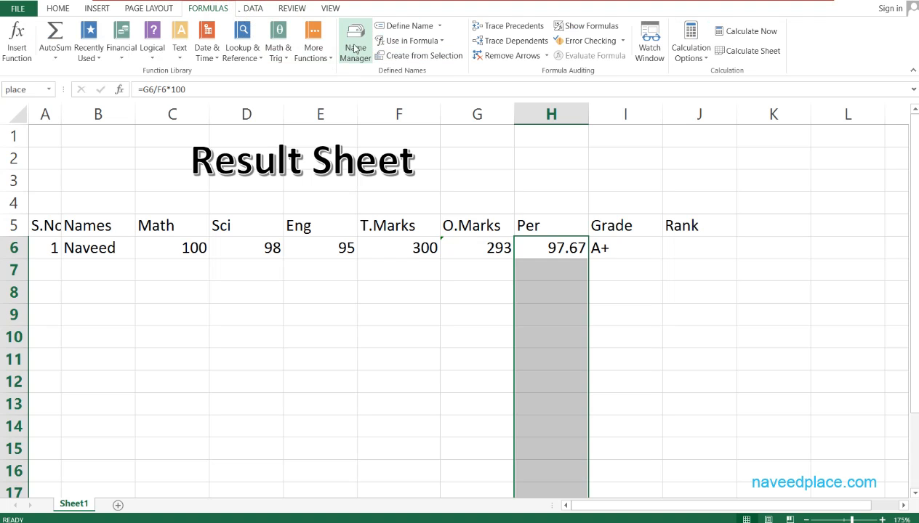
# - Begin the rank formula in J6 with the RANK function, using the percentage in H6 as its number
pyautogui.click(715, 256)
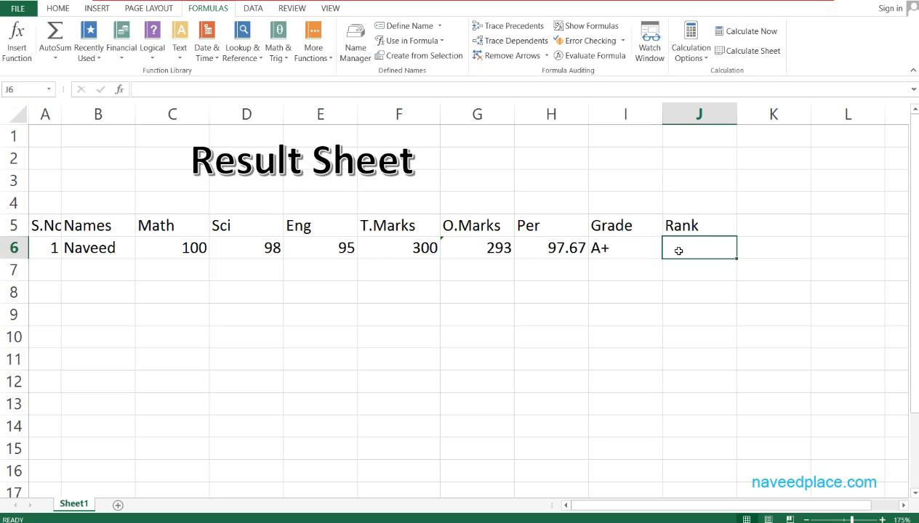
pyautogui.write('=ran')
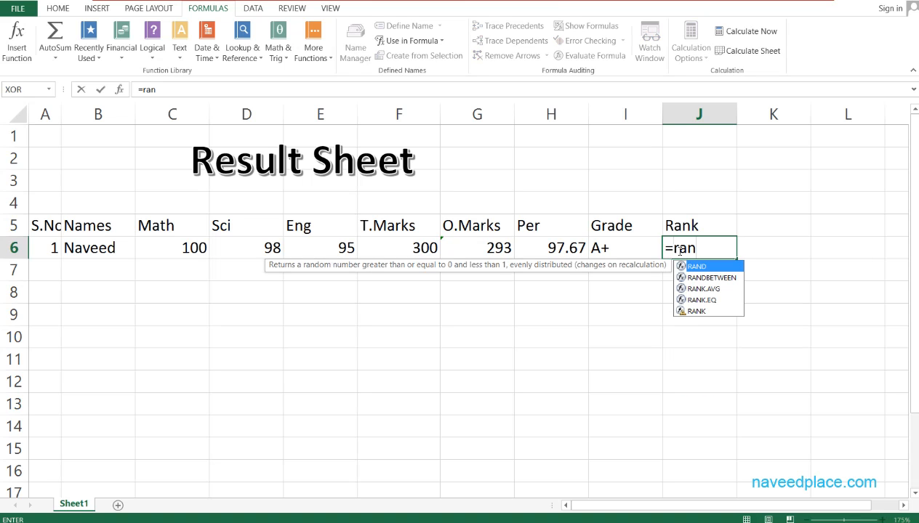
pyautogui.click(688, 311)
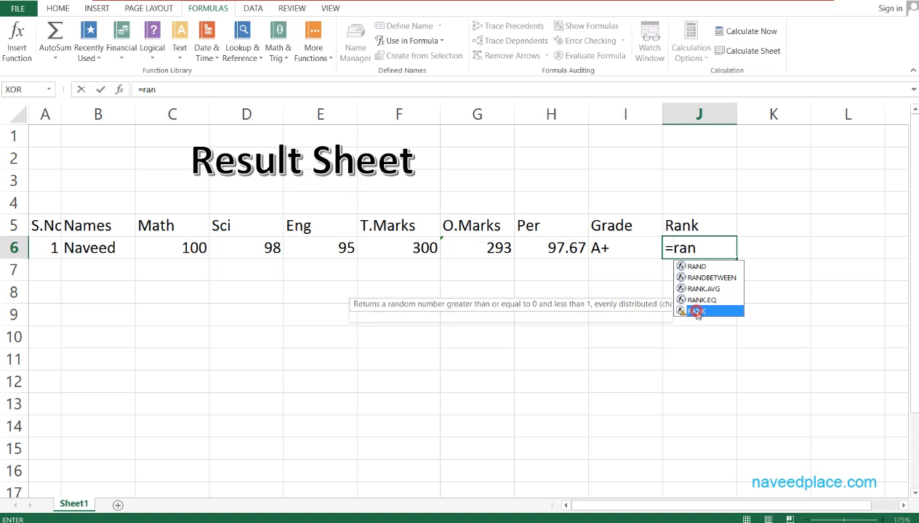
pyautogui.click(688, 317)
pyautogui.scroll(3, 689, 314)
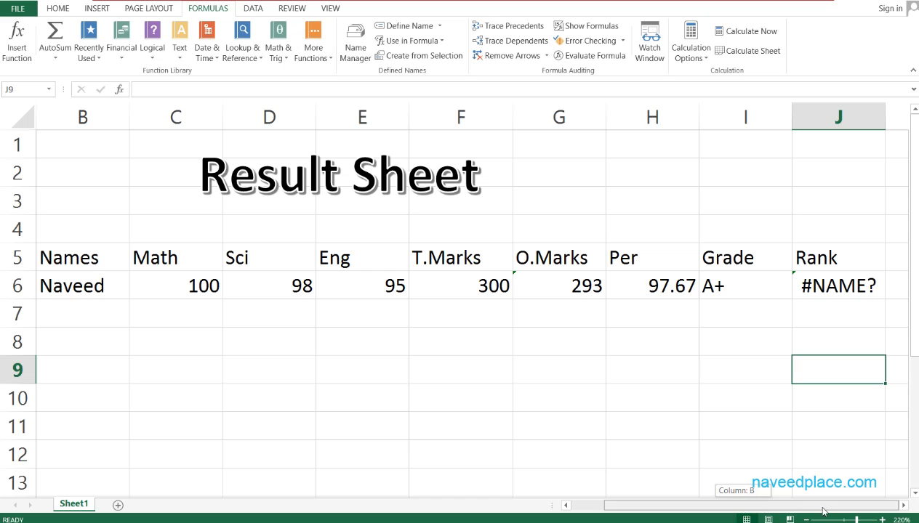
pyautogui.click(838, 283)
pyautogui.doubleClick(838, 282)
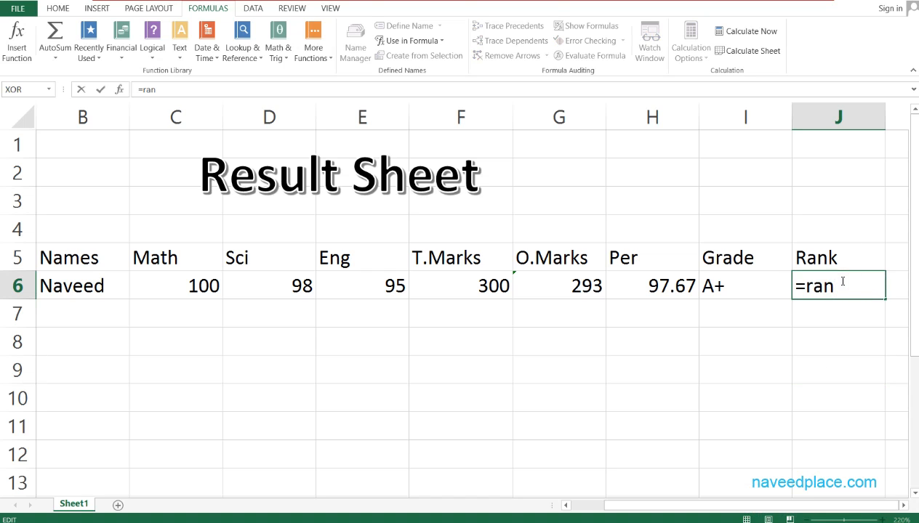
pyautogui.write('k(')
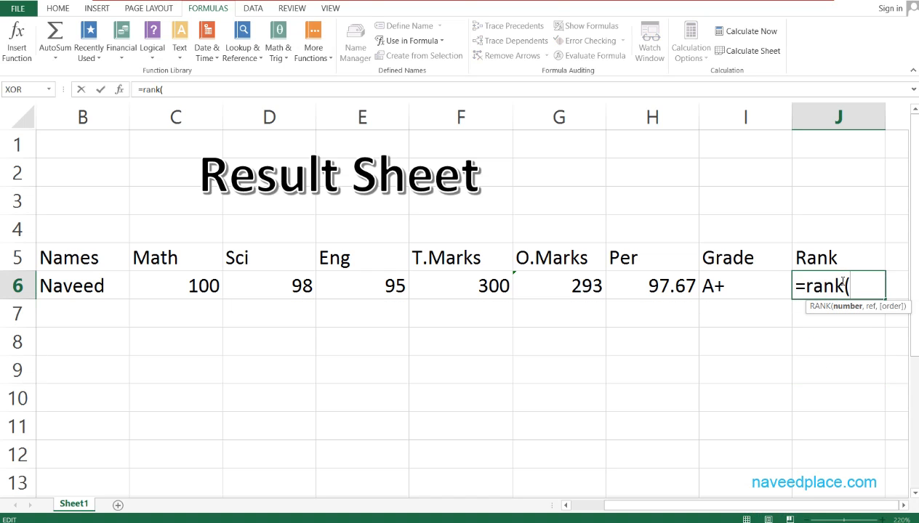
pyautogui.click(644, 286)
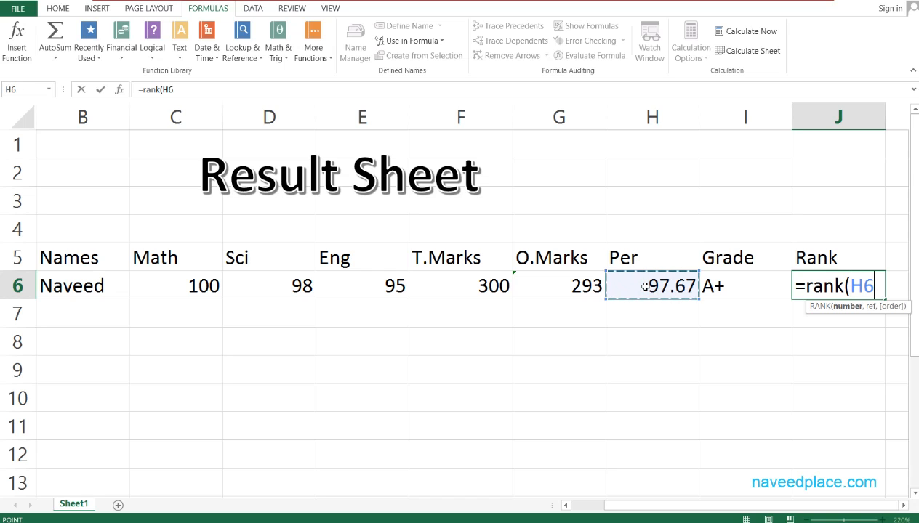
pyautogui.write(',')
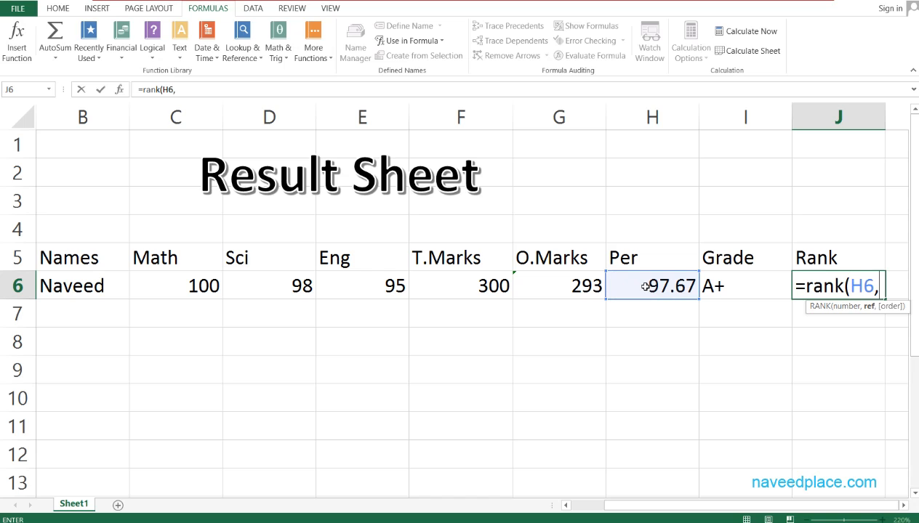
# - Complete the rank formula in J6 with the named range place as the reference
pyautogui.write('[;ace')
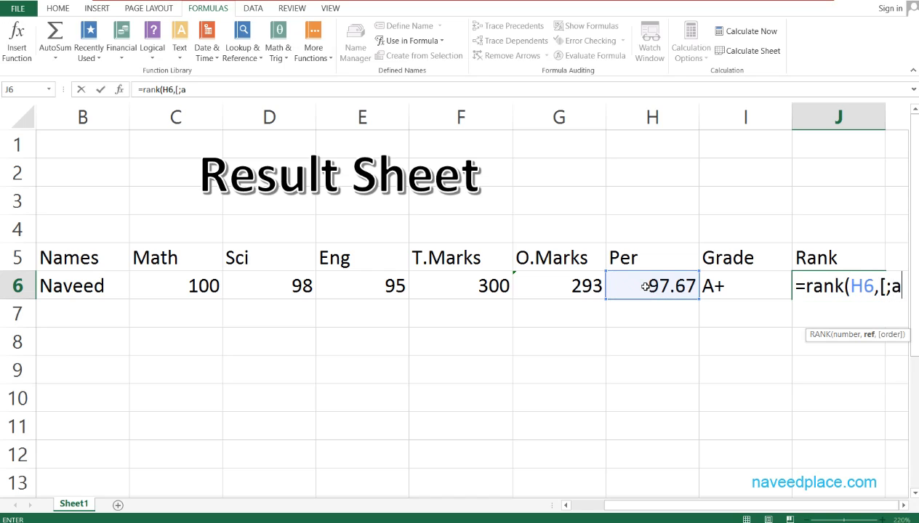
pyautogui.press('BackSpace')
pyautogui.press('BackSpace')
pyautogui.press('BackSpace')
pyautogui.press('BackSpace')
pyautogui.press('BackSpace')
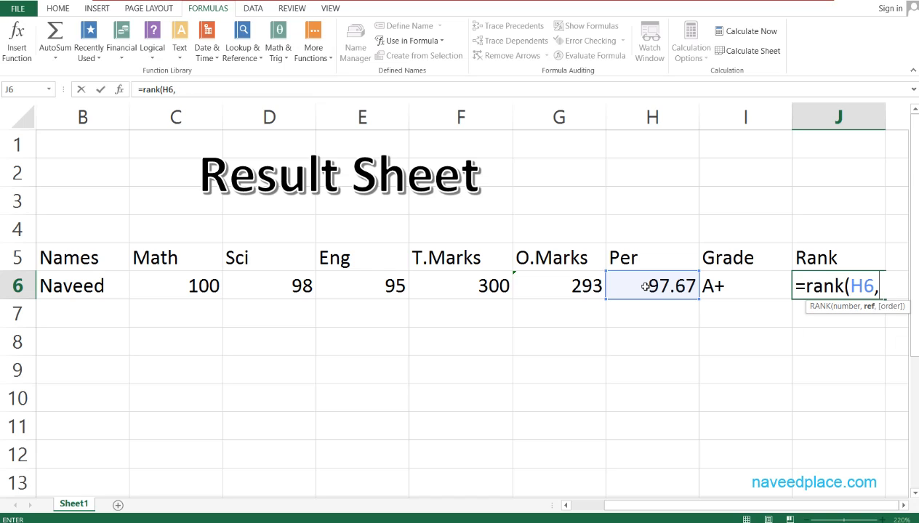
pyautogui.write('pl')
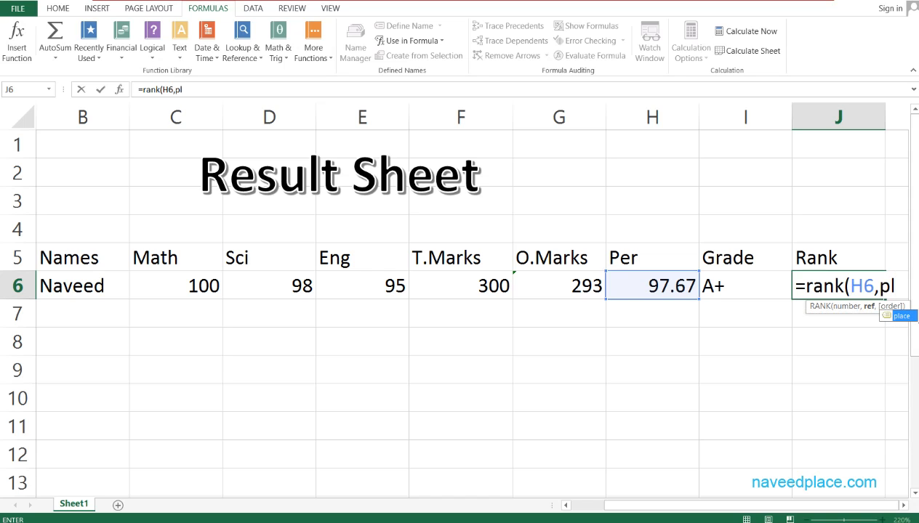
pyautogui.press('Tab')
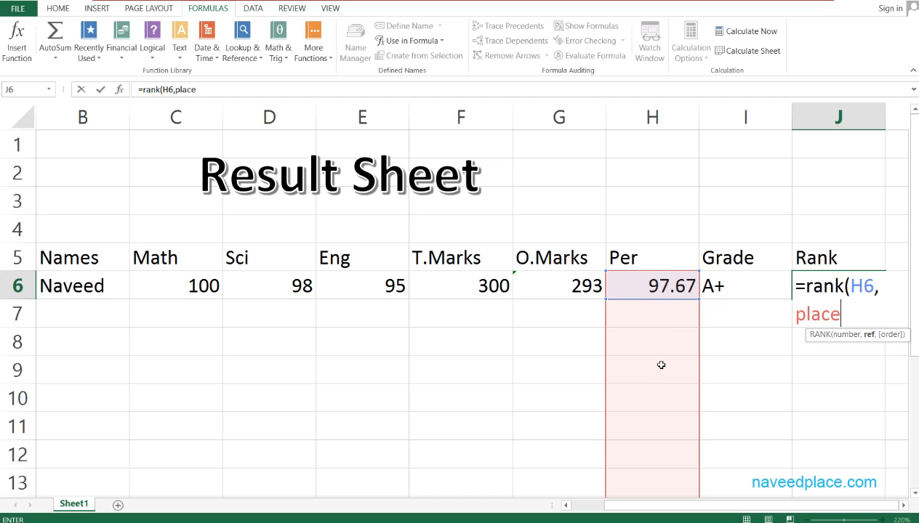
pyautogui.press('Return')
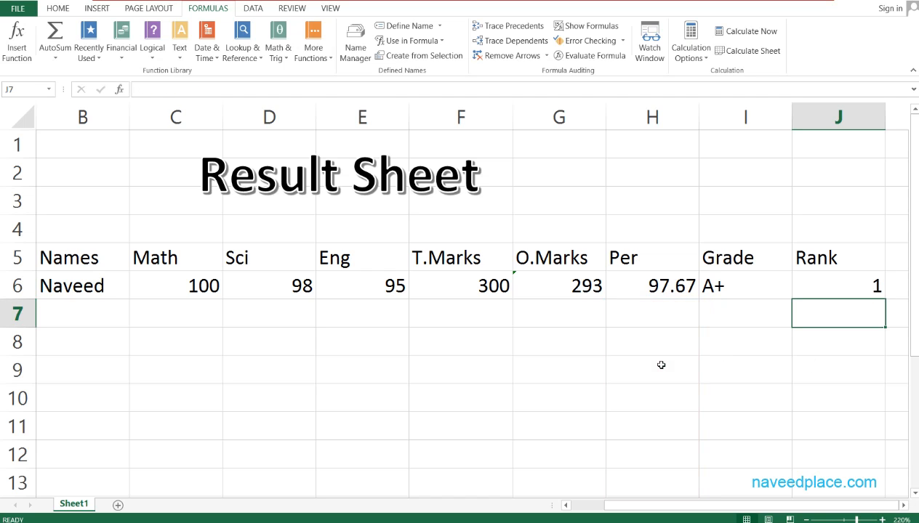
pyautogui.click(809, 282)
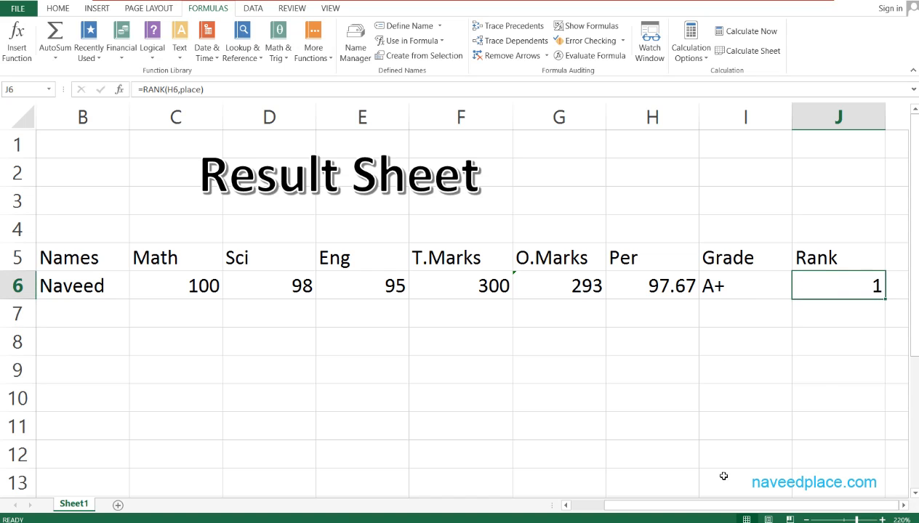
# - Enter the serial numbers 2, 3 and 4 in A7 through A9
pyautogui.hscroll(-1, 722, 502)
pyautogui.scroll(-2, 660, 394)
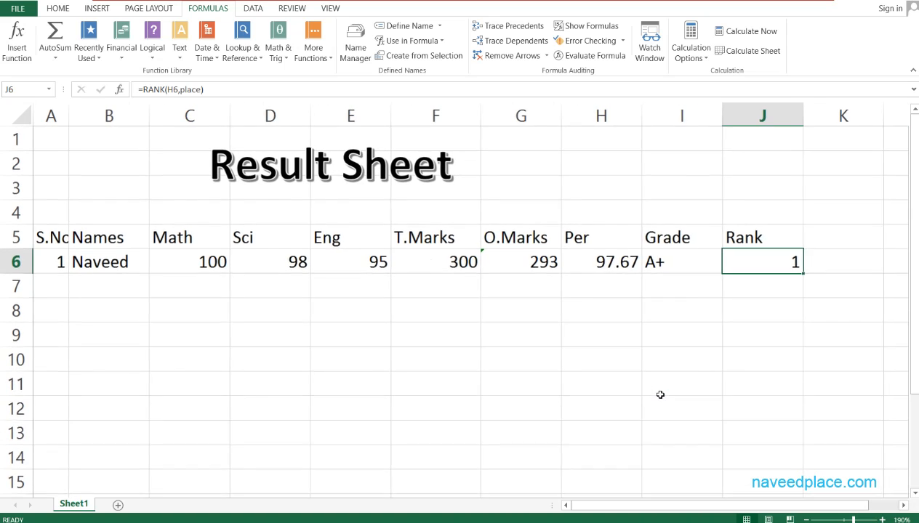
pyautogui.scroll(-1, 660, 394)
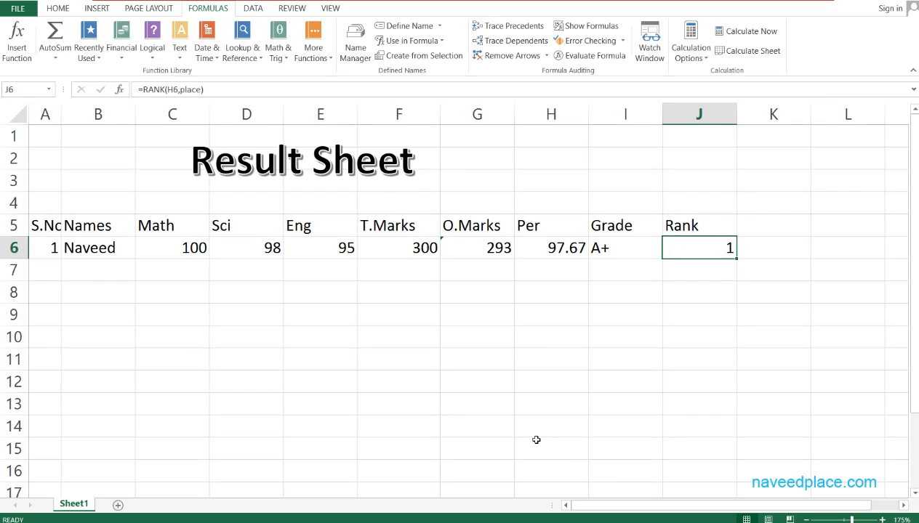
pyautogui.click(56, 270)
pyautogui.write('2')
pyautogui.press('Return')
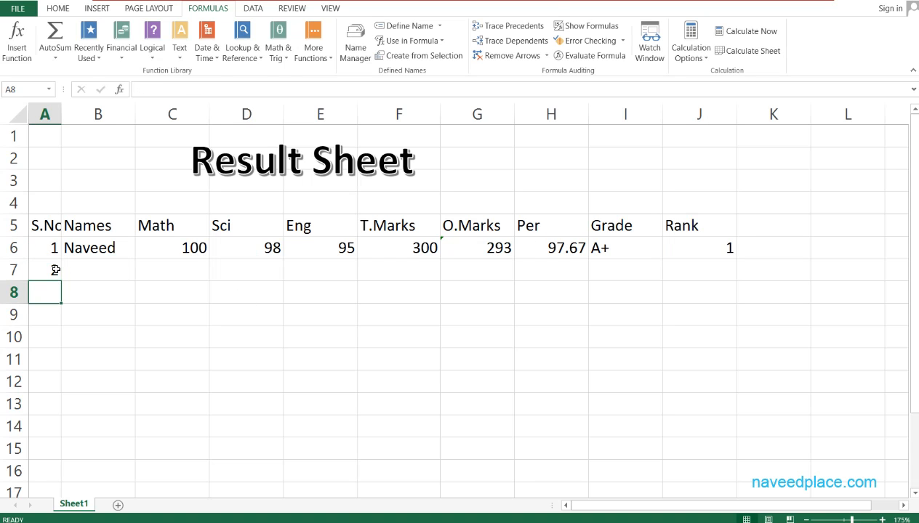
pyautogui.write('3')
pyautogui.press('Return')
pyautogui.write('4')
pyautogui.press('Return')
# - Enter the second student's name in B7
pyautogui.press('Right')
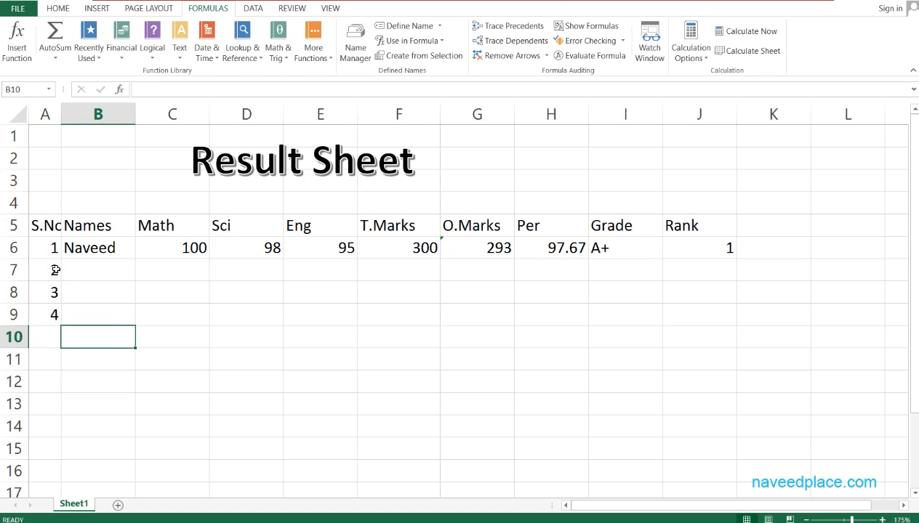
pyautogui.press('Up')
pyautogui.press('Up')
pyautogui.press('Up')
pyautogui.write('Kam')
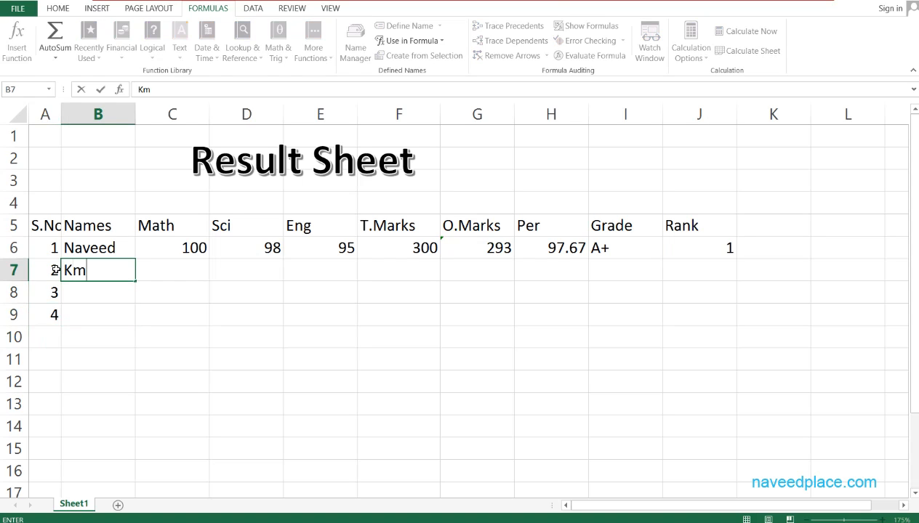
pyautogui.write('ran')
pyautogui.press('Return')
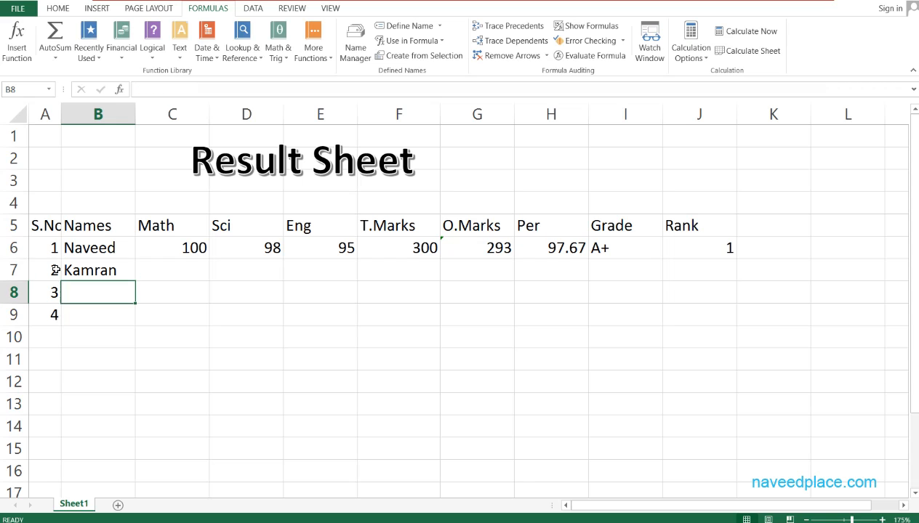
# - Enter the names of the third and fourth students in B8 and B9
pyautogui.write('Husai')
pyautogui.press('BackSpace')
pyautogui.press('BackSpace')
pyautogui.write('sain')
pyautogui.press('Return')
pyautogui.write('Al')
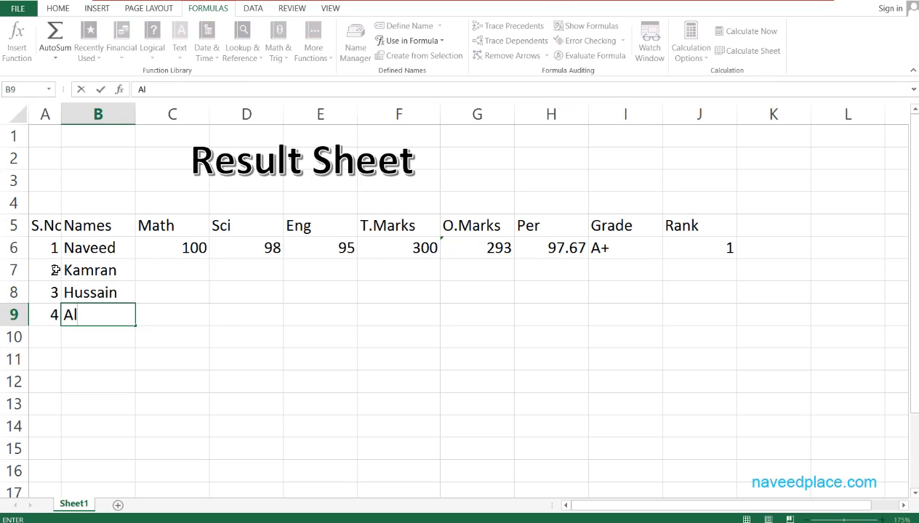
pyautogui.write('i')
pyautogui.press('Return')
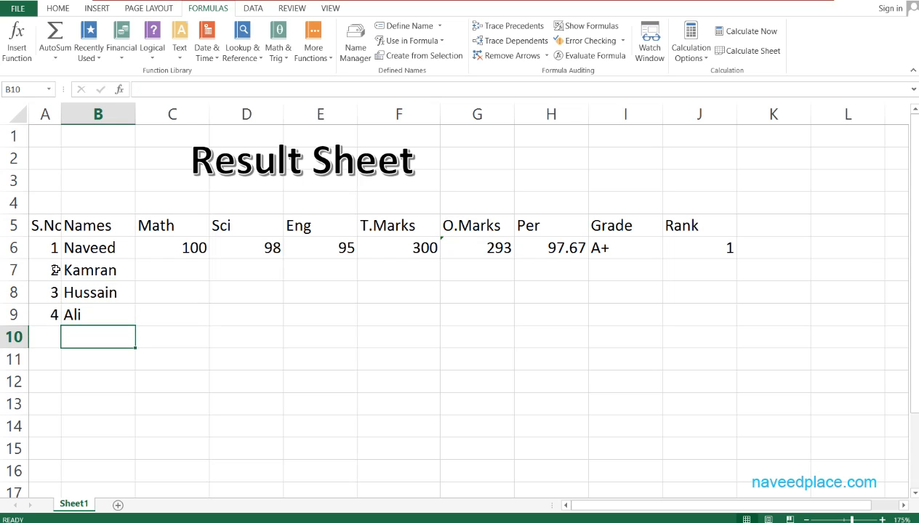
# - Try filling the Math mark from C6 down to C9, and undo that fill
pyautogui.click(192, 242)
pyautogui.moveTo(211, 258); pyautogui.dragTo(210, 324)
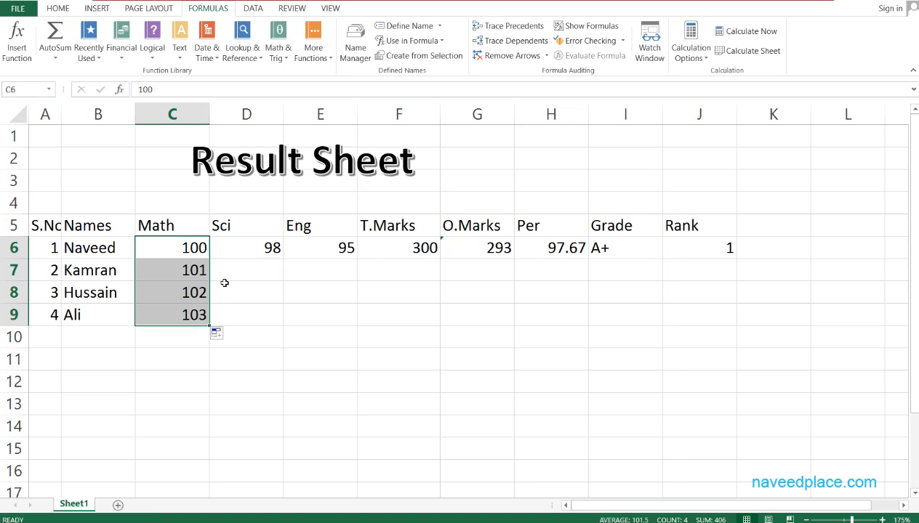
pyautogui.hotkey('ctrl', 'z')
# - Enter the Math marks 45, 12 and 54 in C7 through C9
pyautogui.click(189, 265)
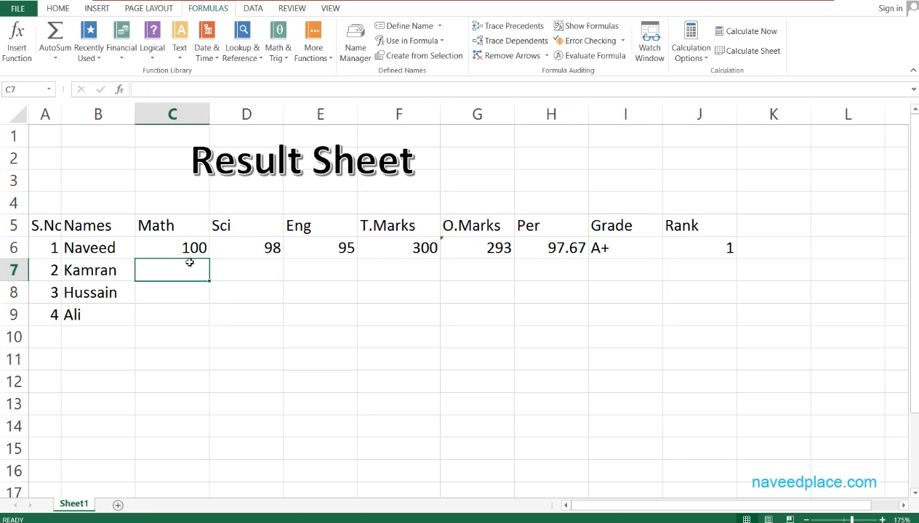
pyautogui.write('45')
pyautogui.press('Return')
pyautogui.write('12')
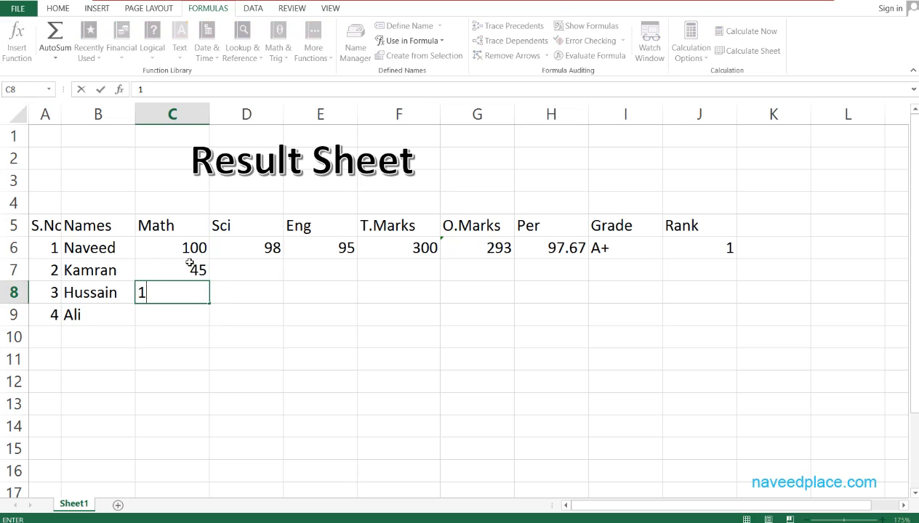
pyautogui.press('Return')
pyautogui.write('54')
pyautogui.press('Return')
# - Enter the Sci marks 45, 100 and 54 in D7 through D9
pyautogui.press('Right')
pyautogui.press('Up')
pyautogui.press('Up')
pyautogui.press('Up')
pyautogui.write('45')
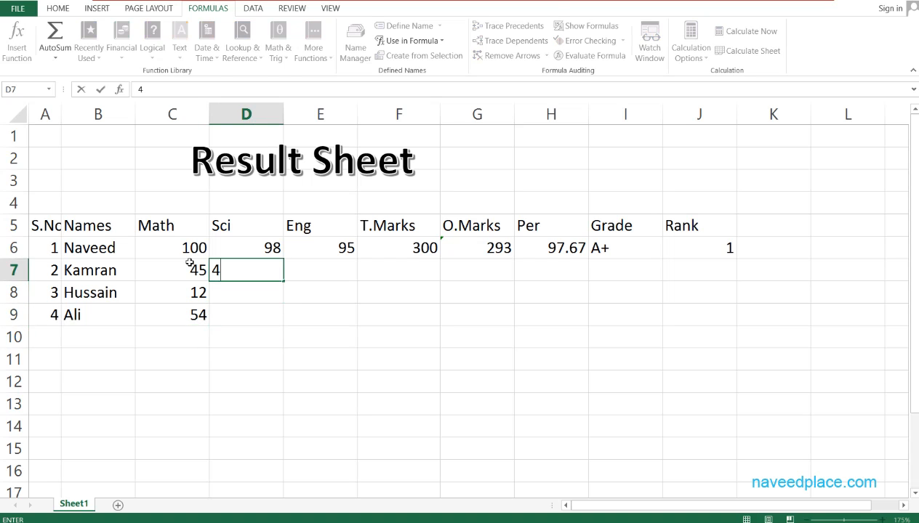
pyautogui.press('Return')
pyautogui.write('100')
pyautogui.press('Return')
pyautogui.write('54')
pyautogui.press('Return')
# - Enter the Eng marks 48, 45 and 41 in E7 through E9
pyautogui.press('Up')
pyautogui.press('Up')
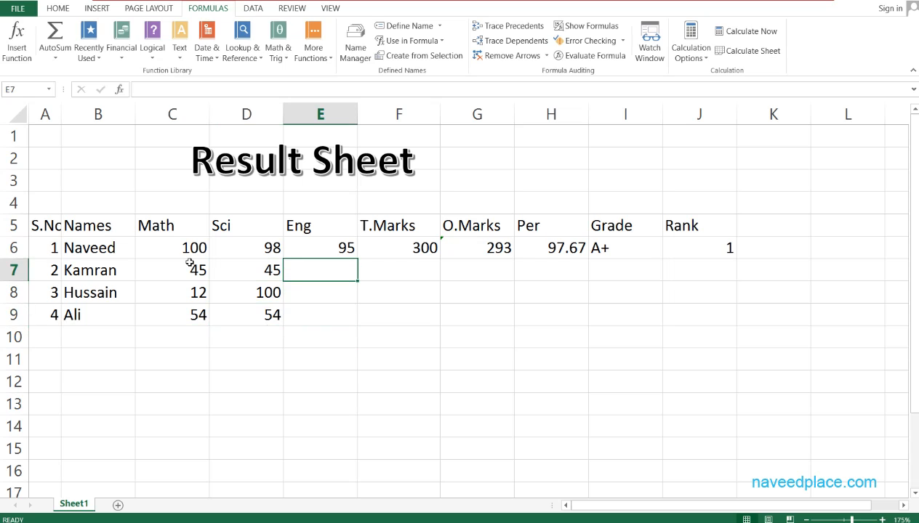
pyautogui.write('485')
pyautogui.press('Return')
pyautogui.press('Up')
pyautogui.press('F2')
pyautogui.press('BackSpace')
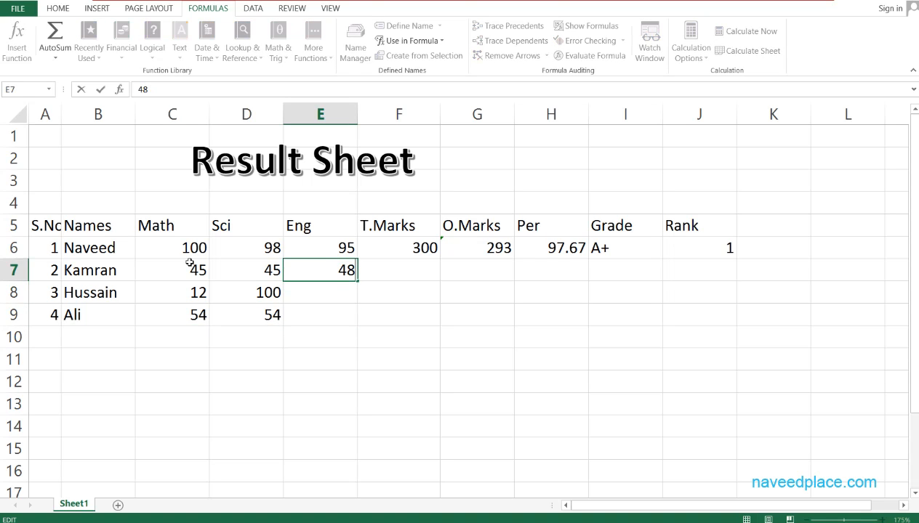
pyautogui.press('Return')
pyautogui.write('45')
pyautogui.press('Return')
pyautogui.write('415')
pyautogui.press('BackSpace')
pyautogui.press('Return')
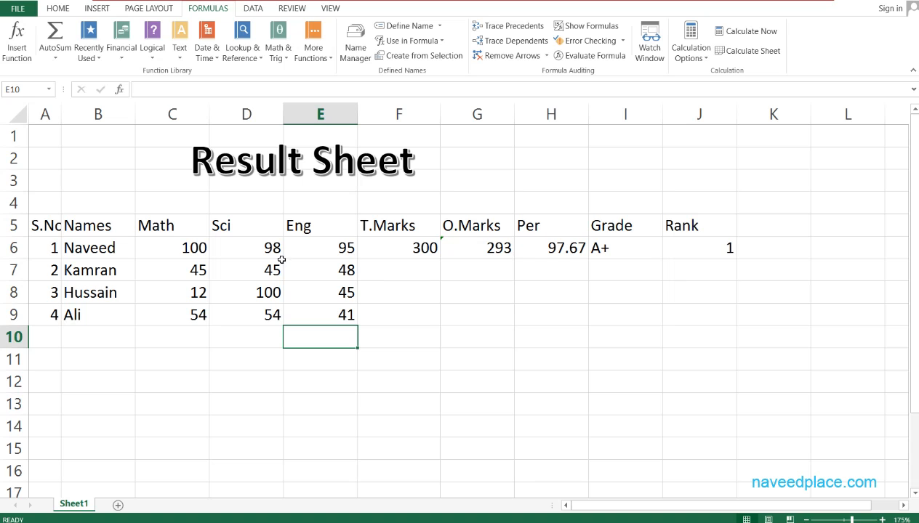
# - Copy the total marks of 300 from F6 down to F9
pyautogui.click(429, 251)
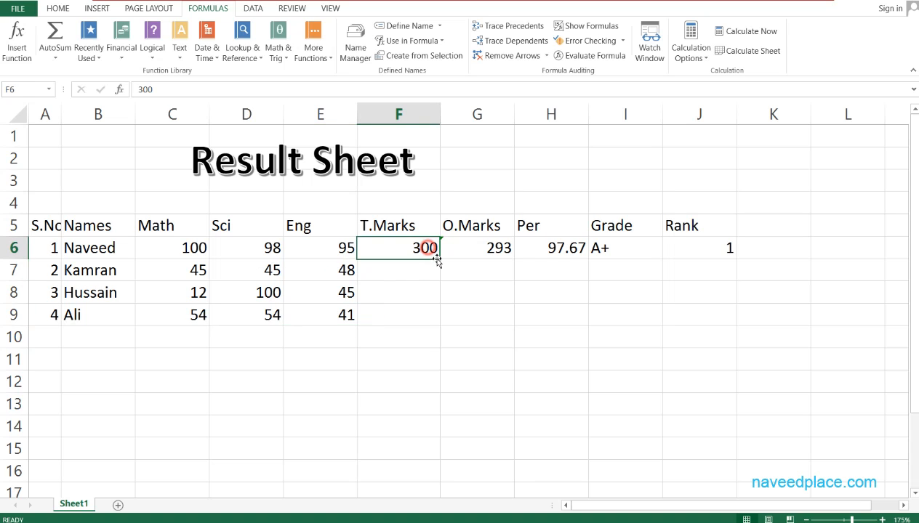
pyautogui.click(436, 336)
pyautogui.moveTo(438, 259); pyautogui.dragTo(441, 320)
pyautogui.click(435, 317)
pyautogui.click(437, 298)
# - Fill the obtained marks formula from G6 and the percentage formula from H6 down to row 9
pyautogui.click(501, 248)
pyautogui.moveTo(513, 258); pyautogui.dragTo(512, 321)
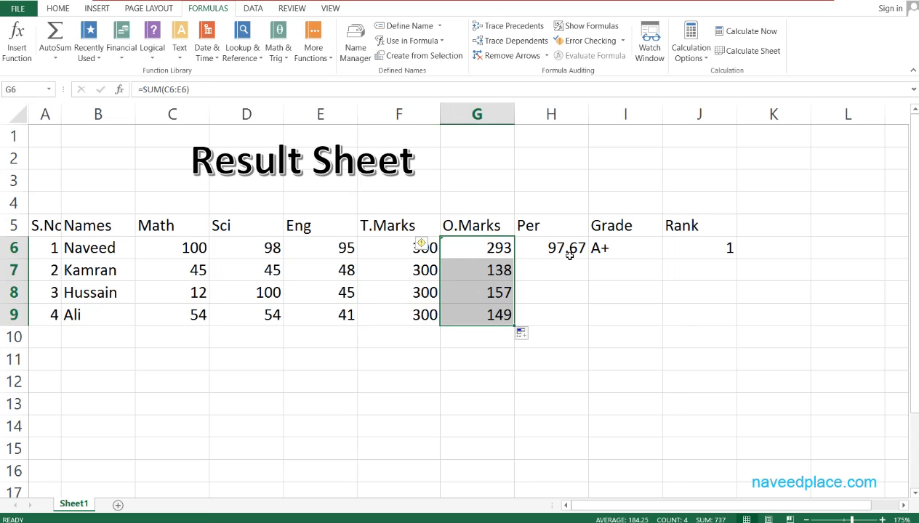
pyautogui.click(565, 250)
pyautogui.moveTo(587, 262); pyautogui.dragTo(584, 322)
# - Fill the grade formula from I6 and the rank formula from J6 down to row 9
pyautogui.click(629, 251)
pyautogui.moveTo(658, 260); pyautogui.dragTo(659, 321)
pyautogui.click(615, 283)
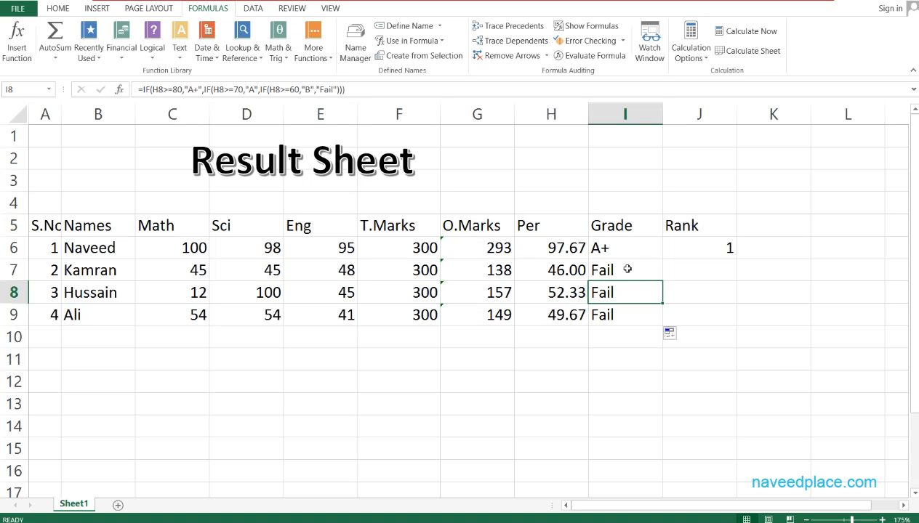
pyautogui.click(696, 247)
pyautogui.moveTo(735, 260); pyautogui.dragTo(729, 314)
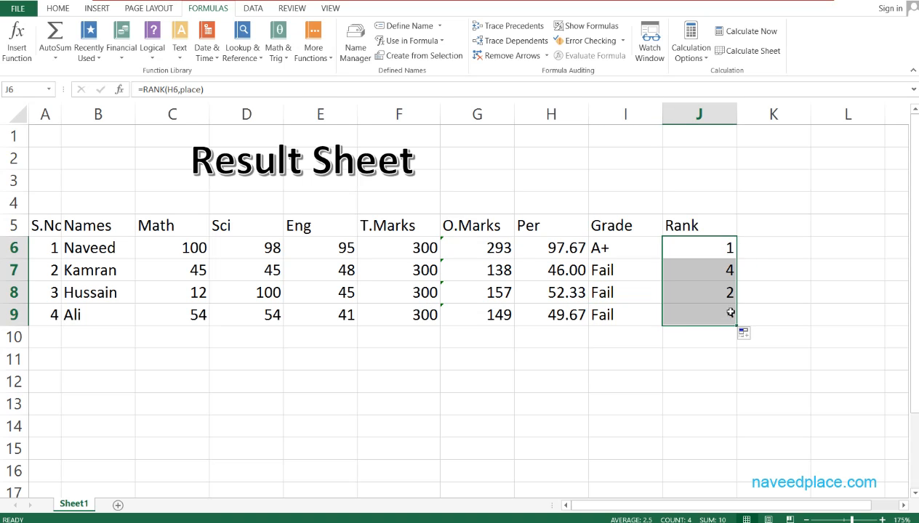
pyautogui.click(719, 283)
# - Compare the percentages in H7 and H8 with the ranks in J7 through J9
pyautogui.click(545, 274)
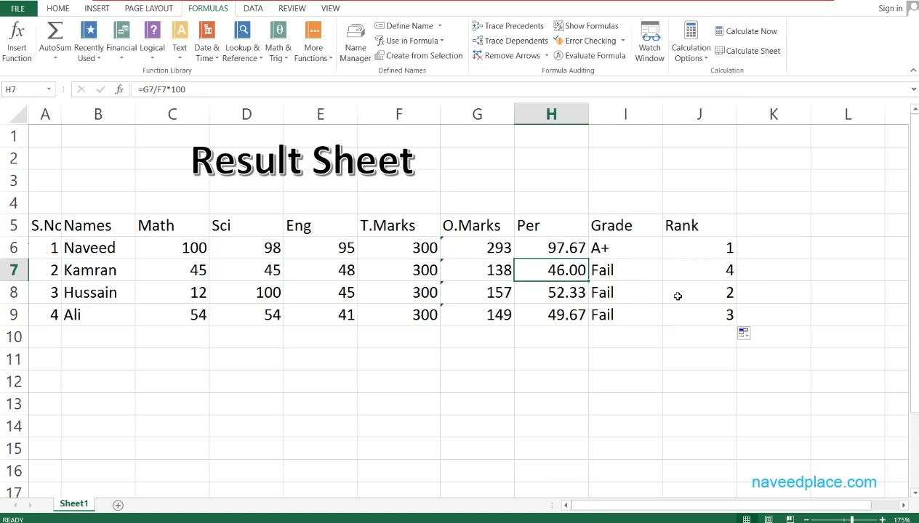
pyautogui.click(562, 297)
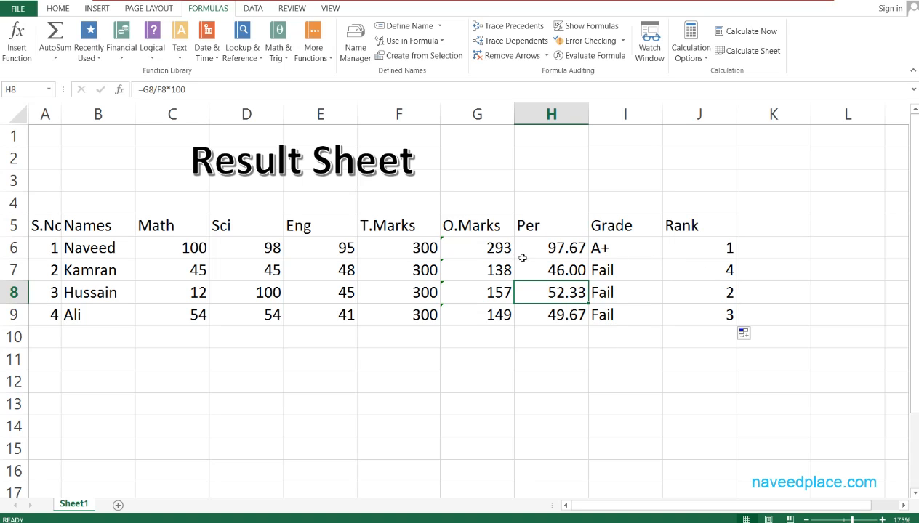
pyautogui.click(703, 271)
pyautogui.click(714, 295)
pyautogui.click(718, 317)
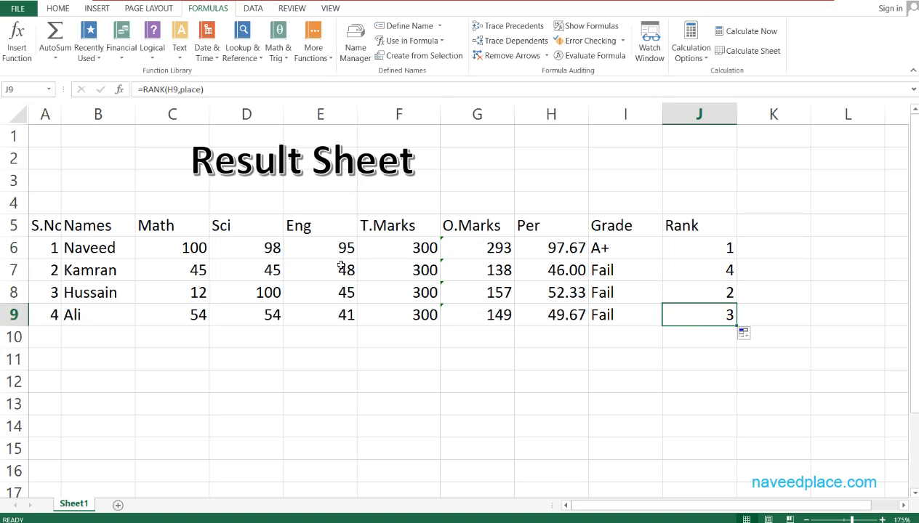
pyautogui.moveTo(65, 114); pyautogui.dragTo(71, 114)
pyautogui.moveTo(54, 230); pyautogui.dragTo(695, 358)
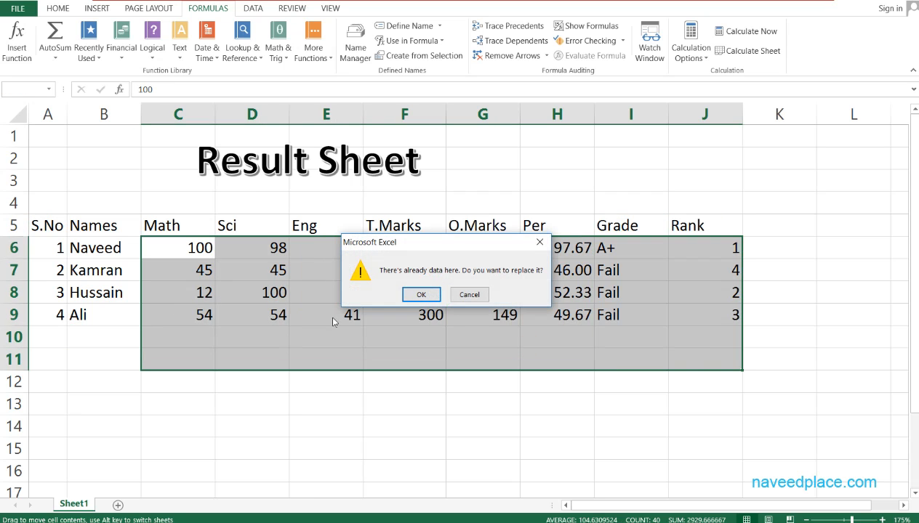
pyautogui.click(540, 242)
pyautogui.hotkey('ctrl', 'z')
pyautogui.doubleClick(176, 334)
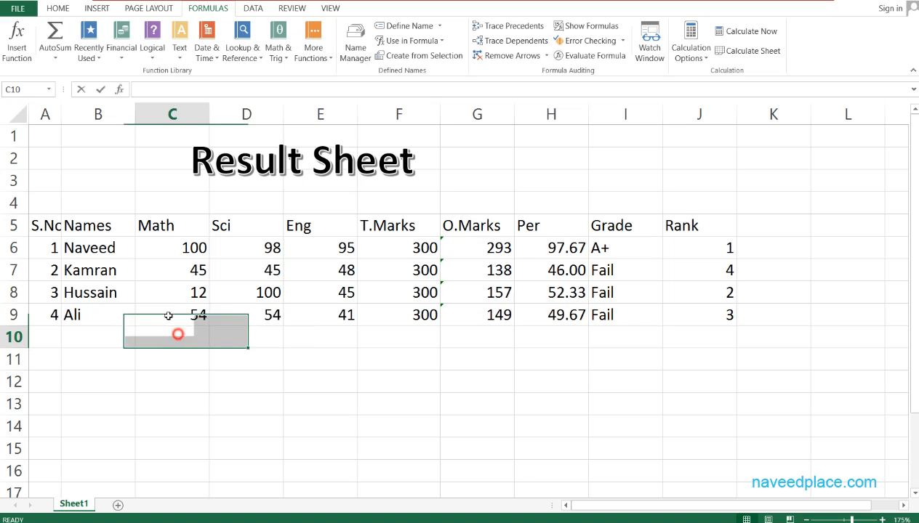
# - Fit column A's width to its contents and apply all borders to the range A5:J15
pyautogui.doubleClick(63, 118)
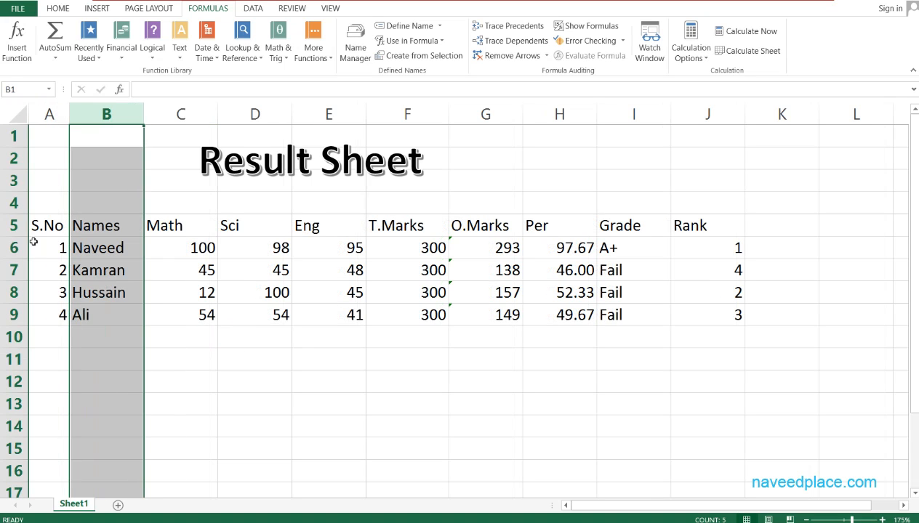
pyautogui.click(38, 254)
pyautogui.moveTo(46, 226); pyautogui.dragTo(678, 492)
pyautogui.click(677, 492)
pyautogui.moveTo(65, 229); pyautogui.dragTo(686, 438)
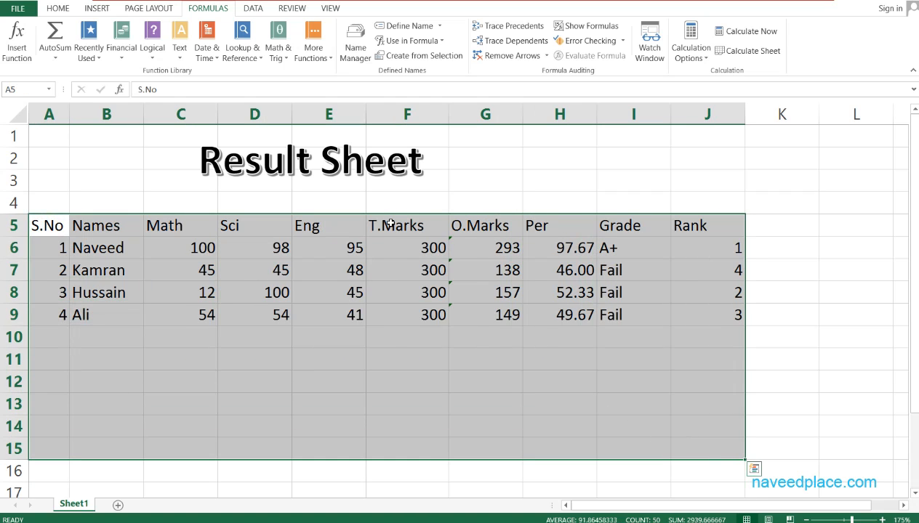
pyautogui.click(57, 8)
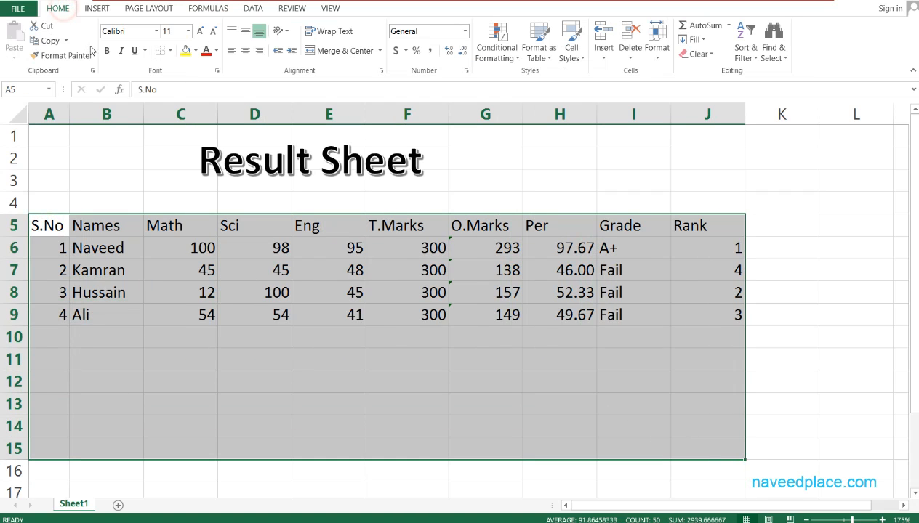
pyautogui.click(170, 51)
pyautogui.click(192, 163)
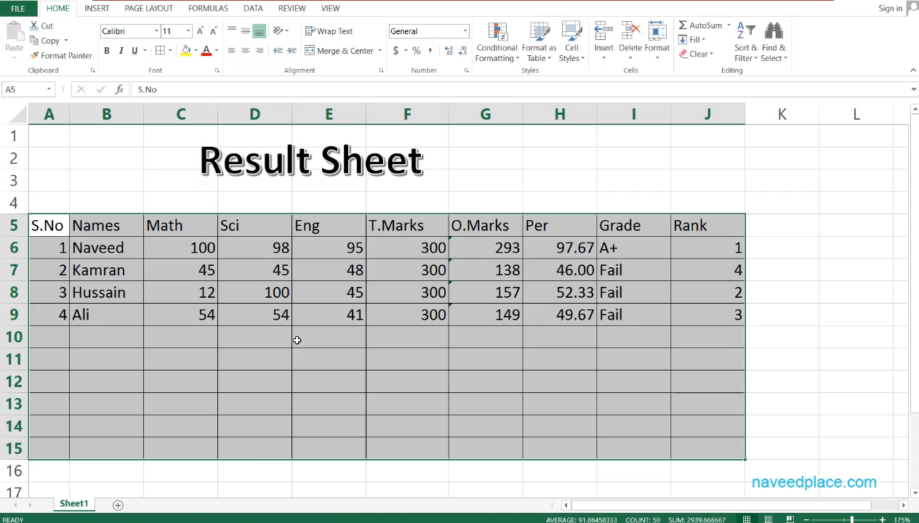
pyautogui.click(353, 401)
# - Move the Result Sheet title text box to the right so it sits roughly centred above the table
pyautogui.click(344, 202)
pyautogui.doubleClick(346, 164)
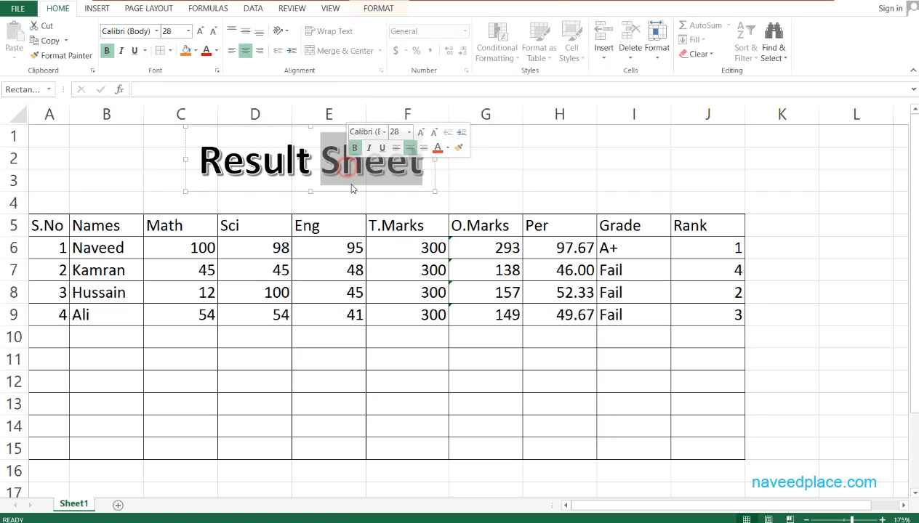
pyautogui.moveTo(350, 189); pyautogui.dragTo(404, 194)
pyautogui.click(470, 379)
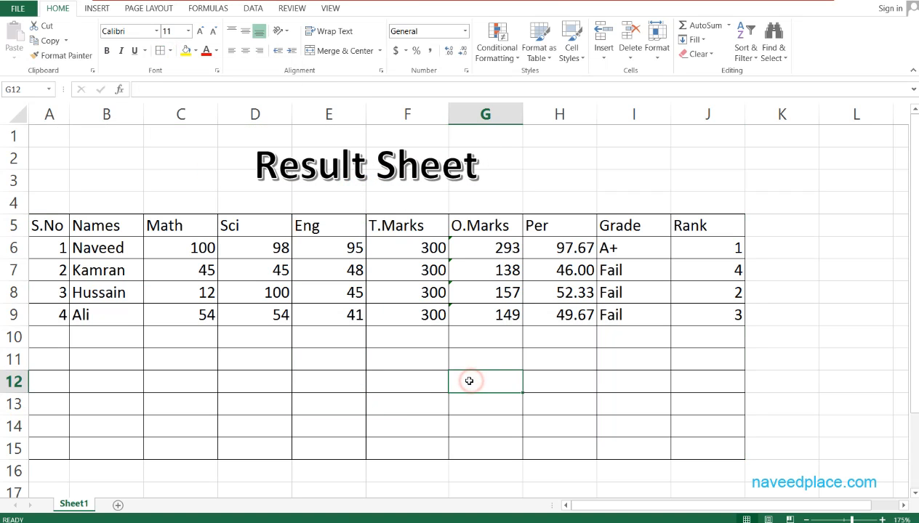
# - Make the Rank, S.No and Names headings in row 5 bold
pyautogui.moveTo(44, 226); pyautogui.dragTo(728, 231)
pyautogui.click(727, 231)
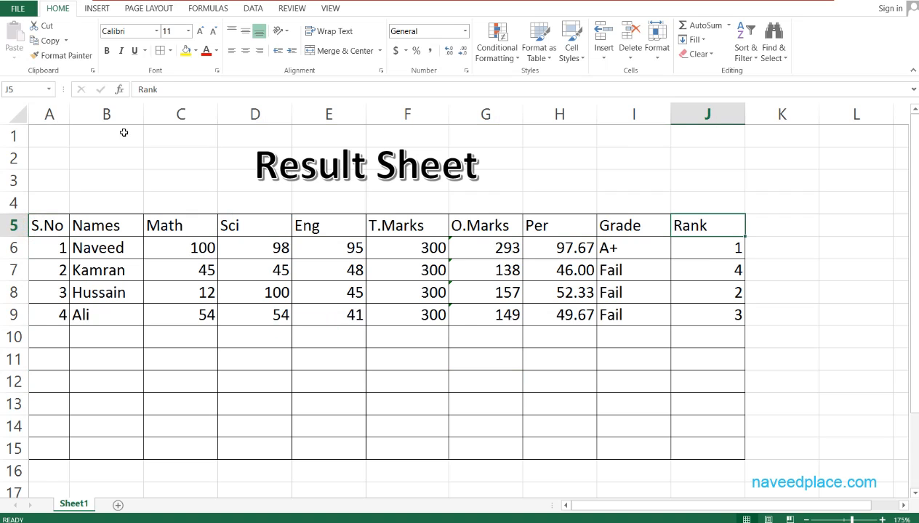
pyautogui.click(107, 50)
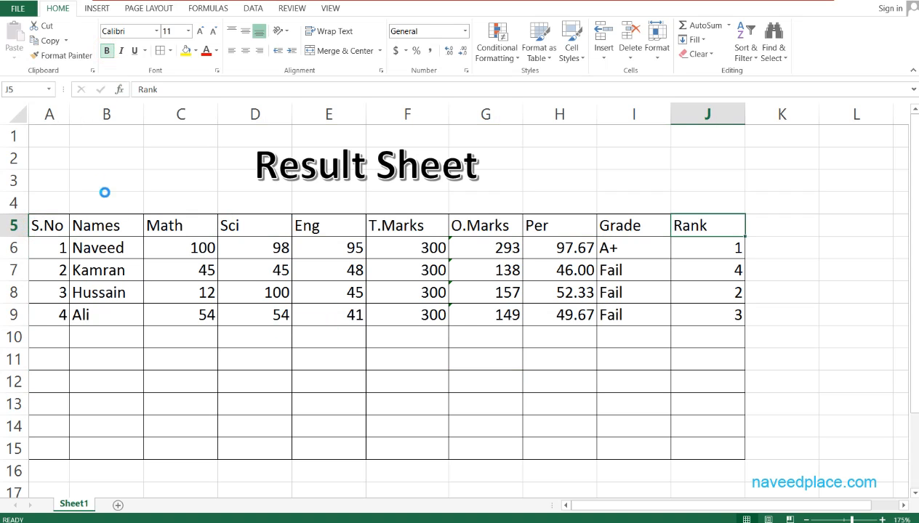
pyautogui.click(56, 228)
pyautogui.click(106, 51)
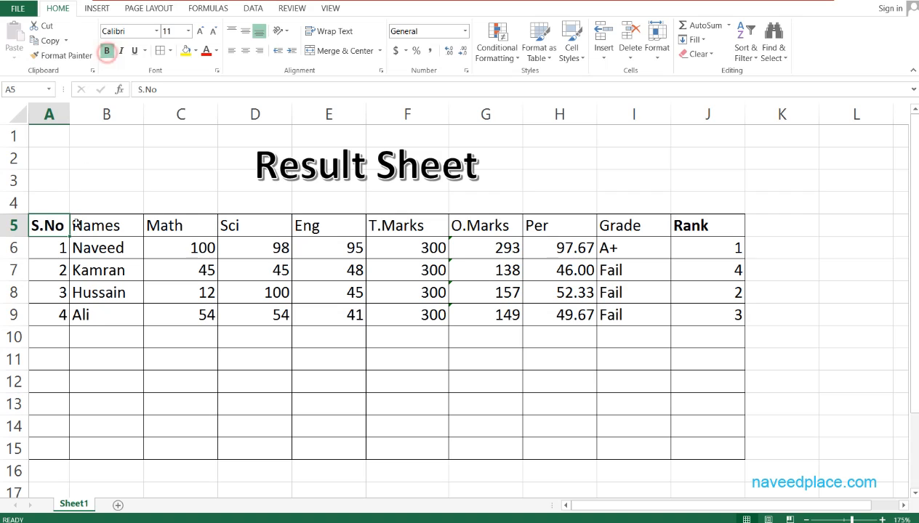
pyautogui.click(107, 223)
pyautogui.click(106, 51)
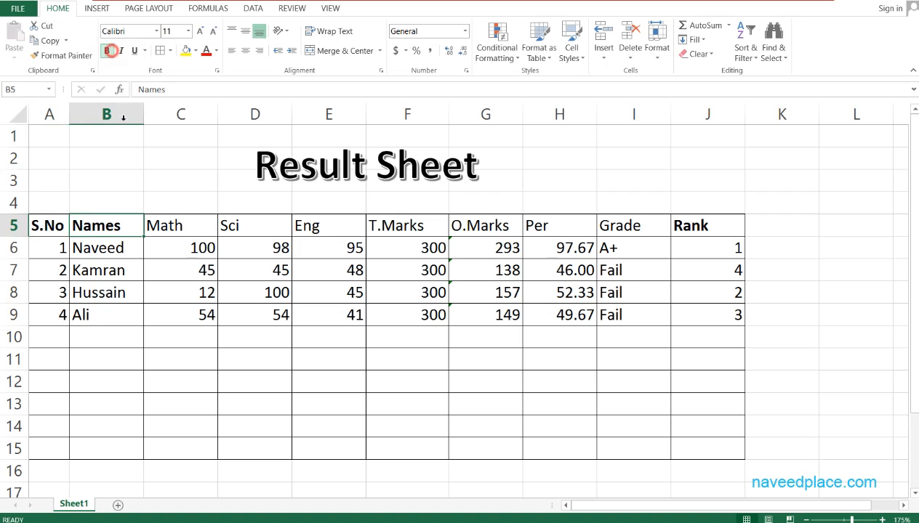
pyautogui.click(193, 228)
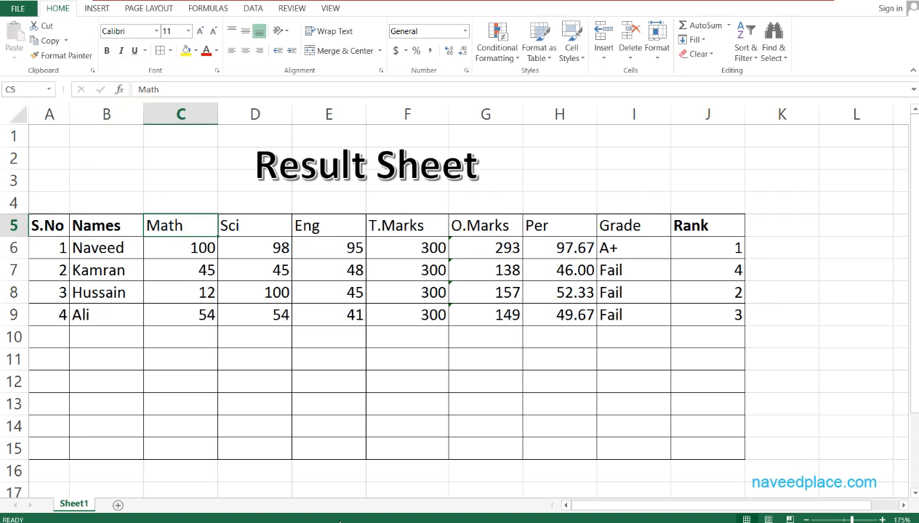